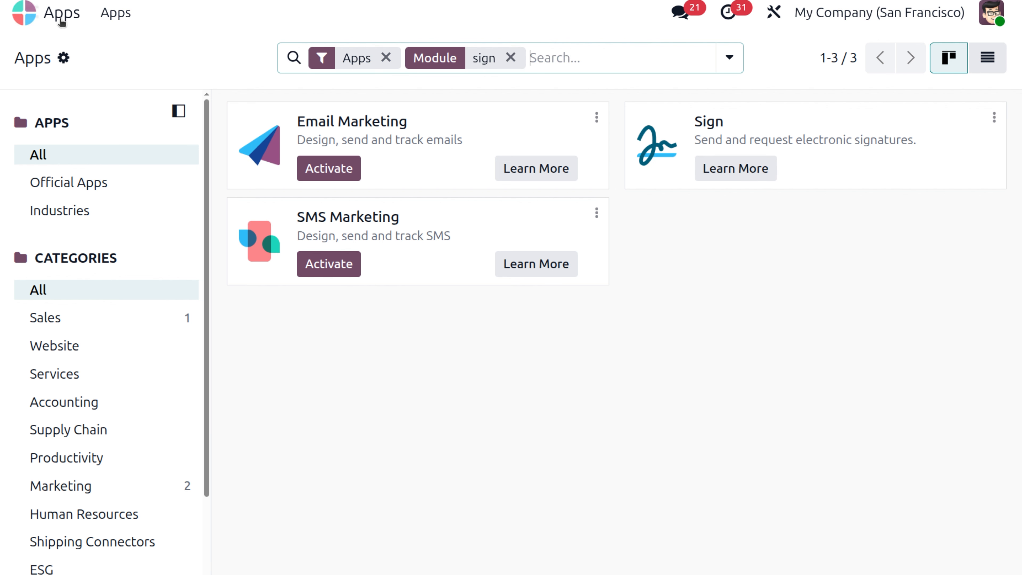
Open the Sign app and remove the default My Documents or My Requests filter from the document list.
click(25, 13)
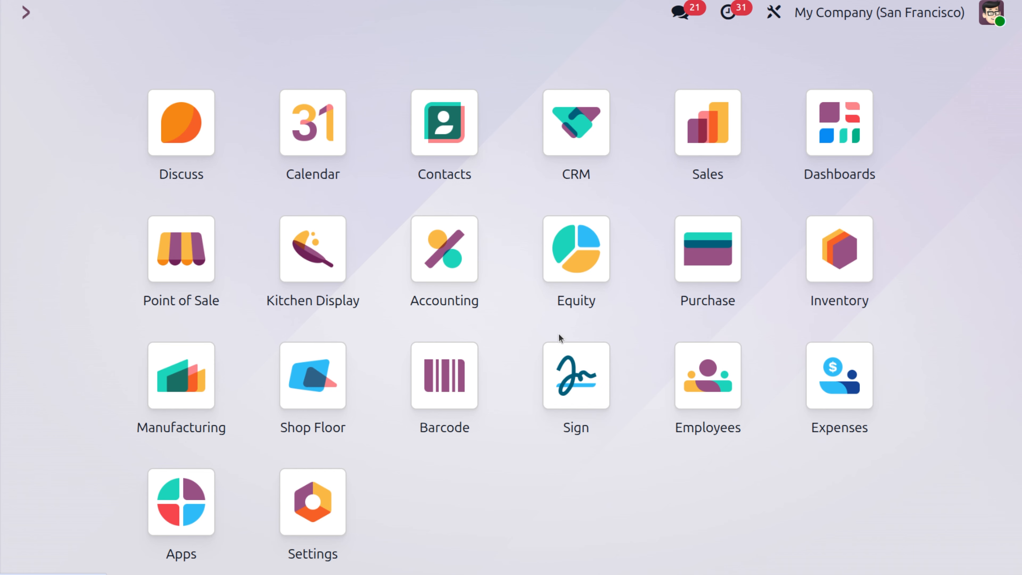
click(568, 364)
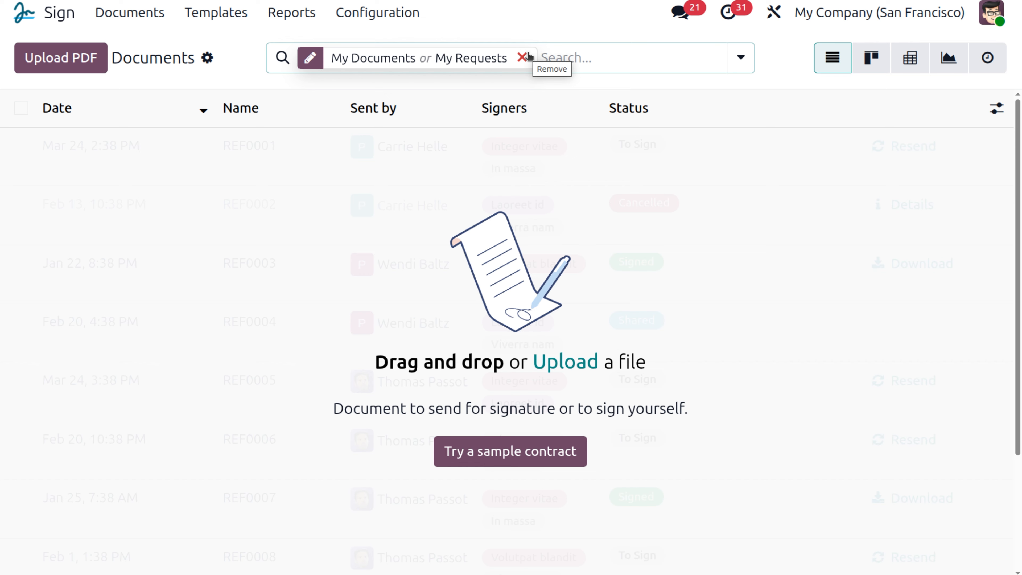
click(525, 58)
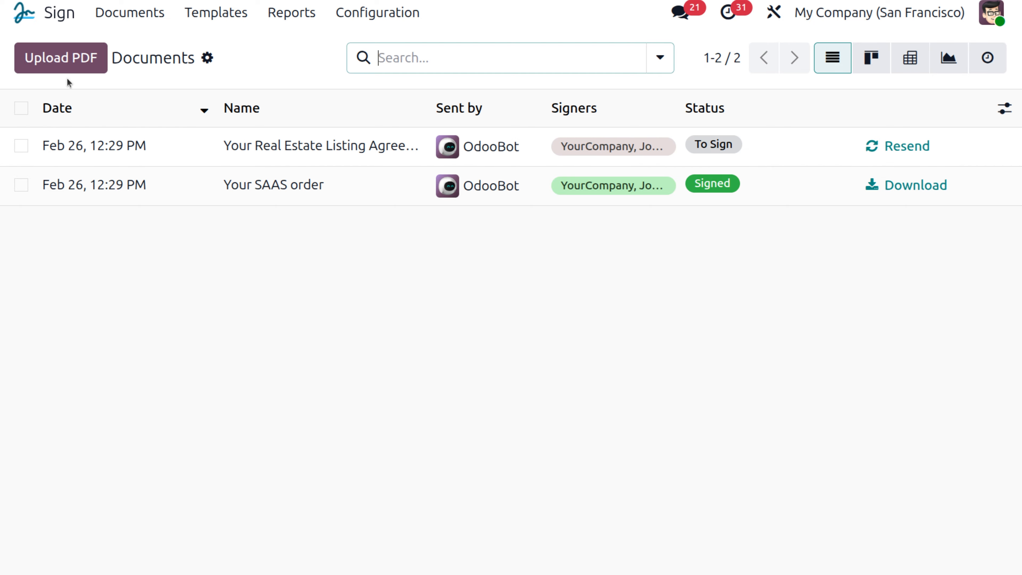
Upload vendor_agreement_blank.pdf for signing and set its preview zoom to 75%.
click(71, 66)
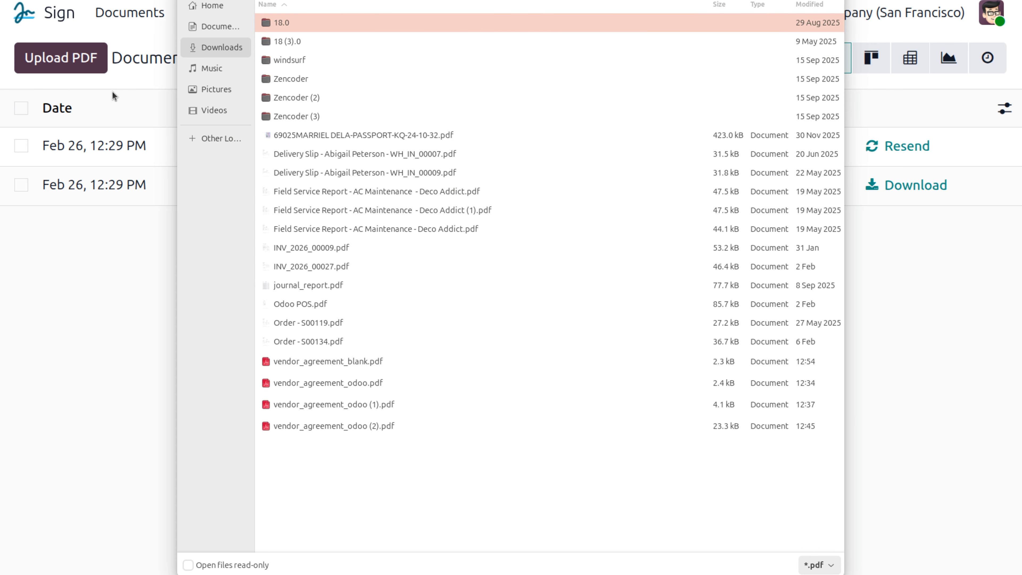
click(317, 361)
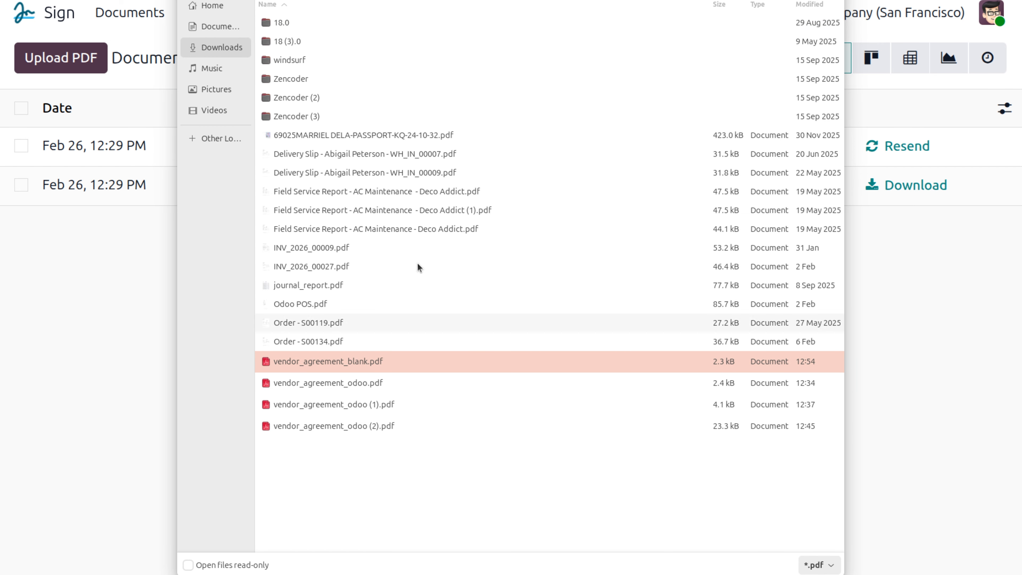
key(Return)
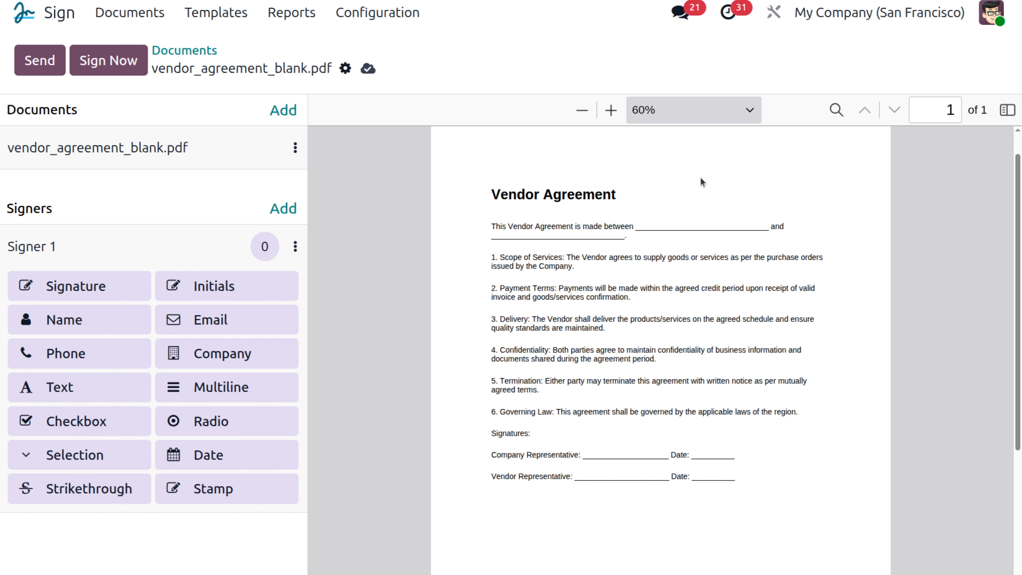
click(721, 119)
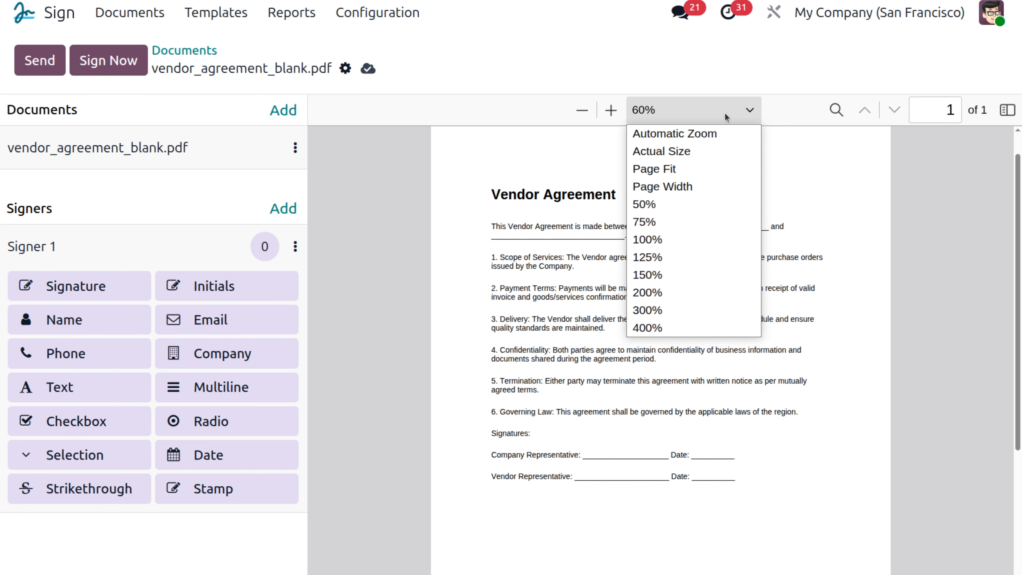
click(668, 221)
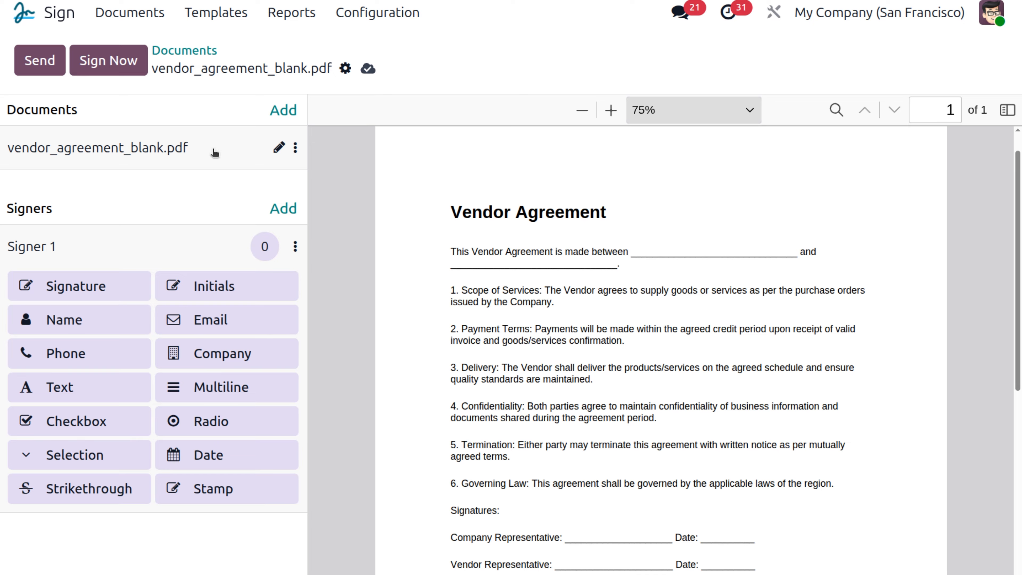
click(297, 148)
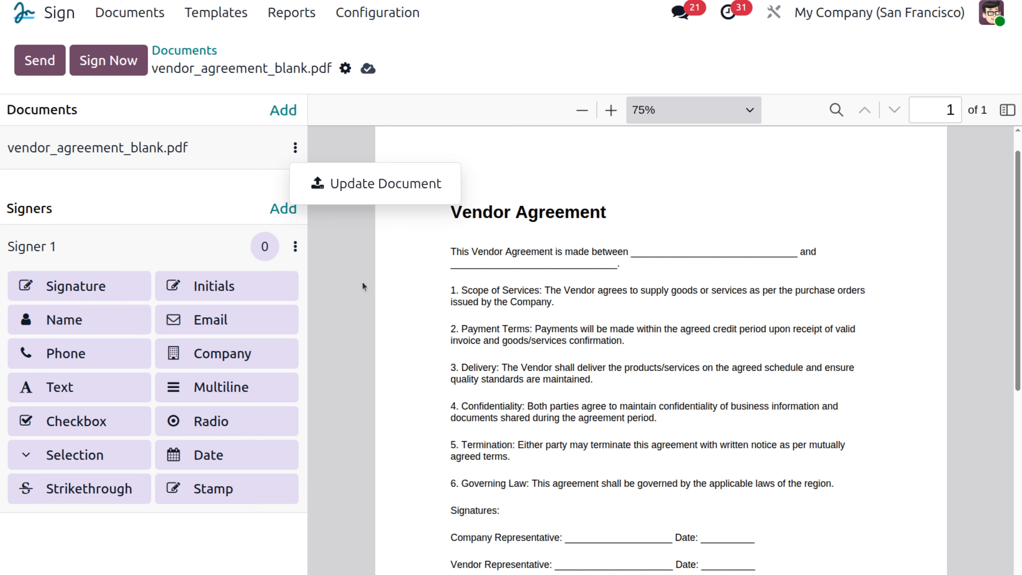
click(118, 207)
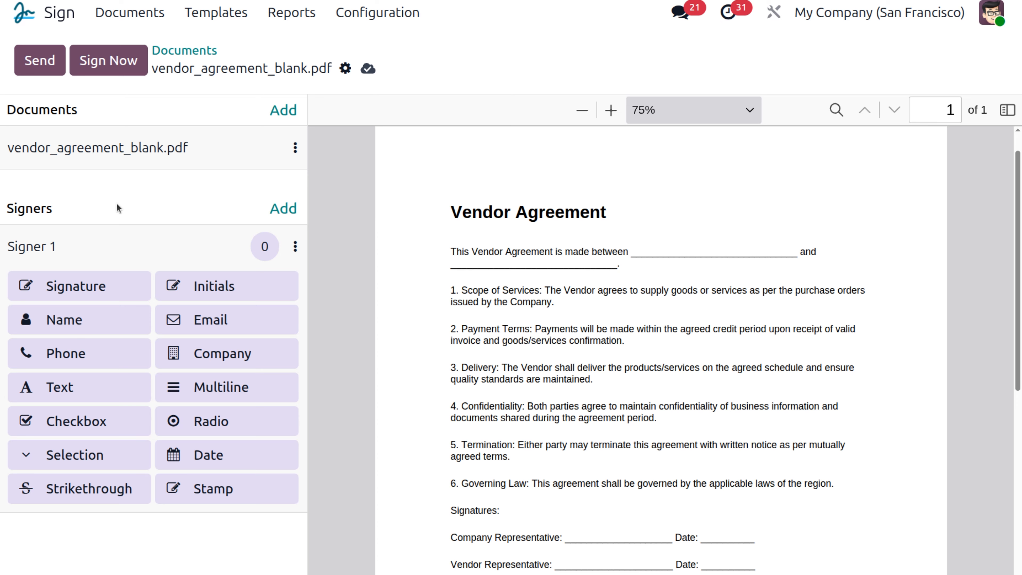
Add a second signer to the document and rename Signer 1 with the vendor's first name.
click(283, 209)
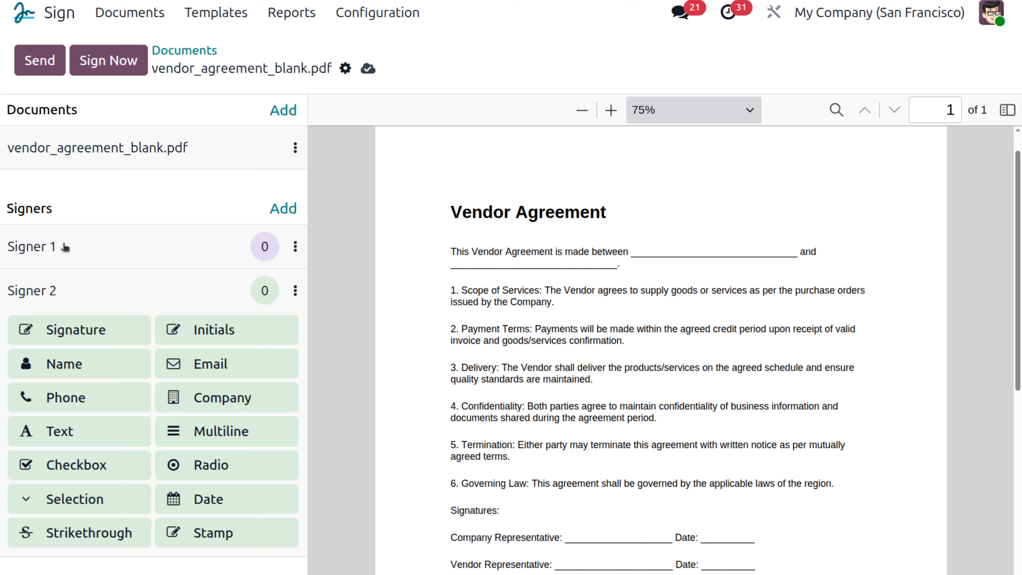
click(128, 258)
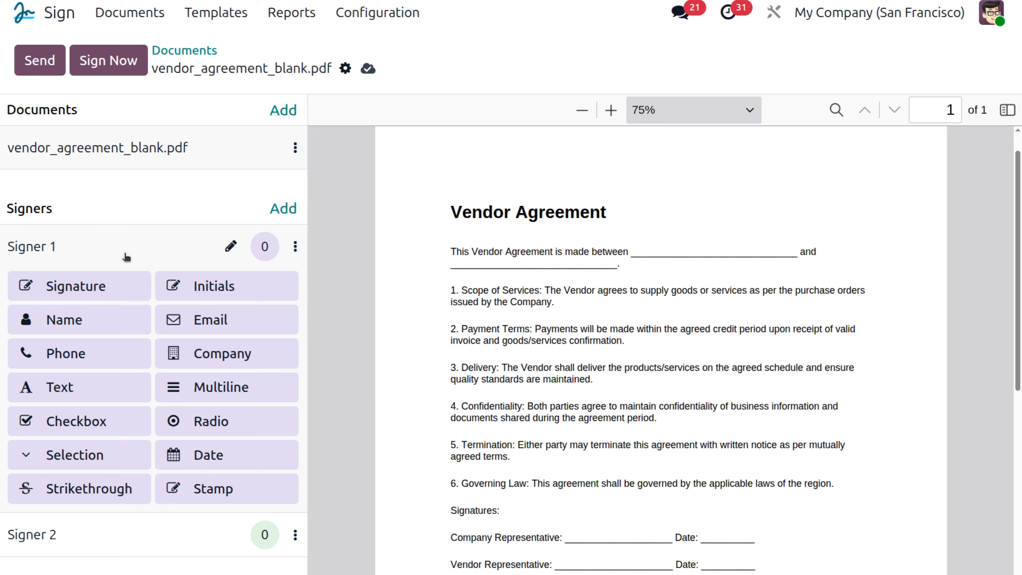
click(230, 246)
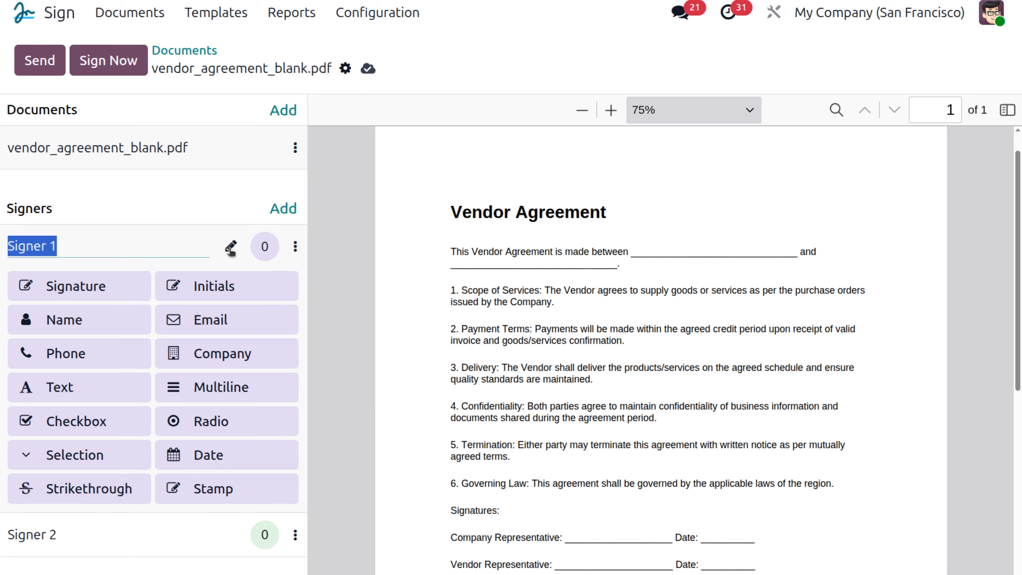
click(111, 251)
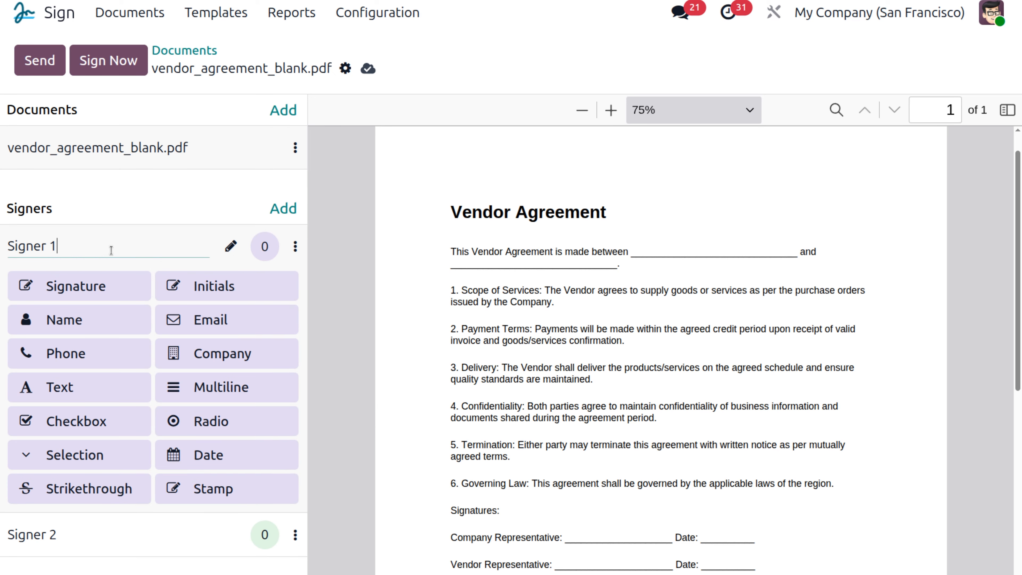
key(BackSpace)
key(BackSpace)
key(BackSpace)
key(BackSpace)
key(BackSpace)
key(BackSpace)
text(Abigail)
click(295, 246)
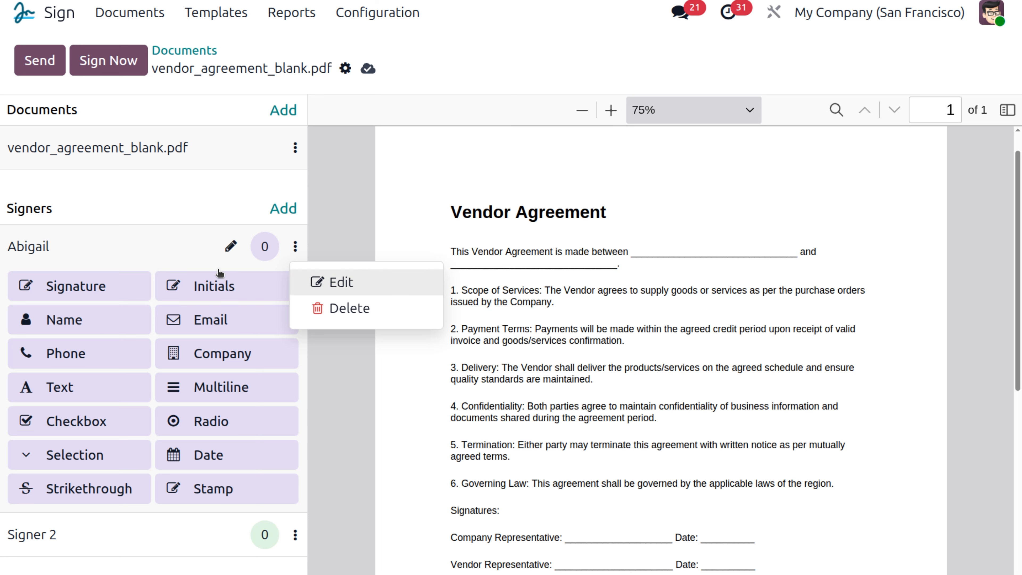
Rename Signer 2 as My company.
click(76, 534)
click(76, 534)
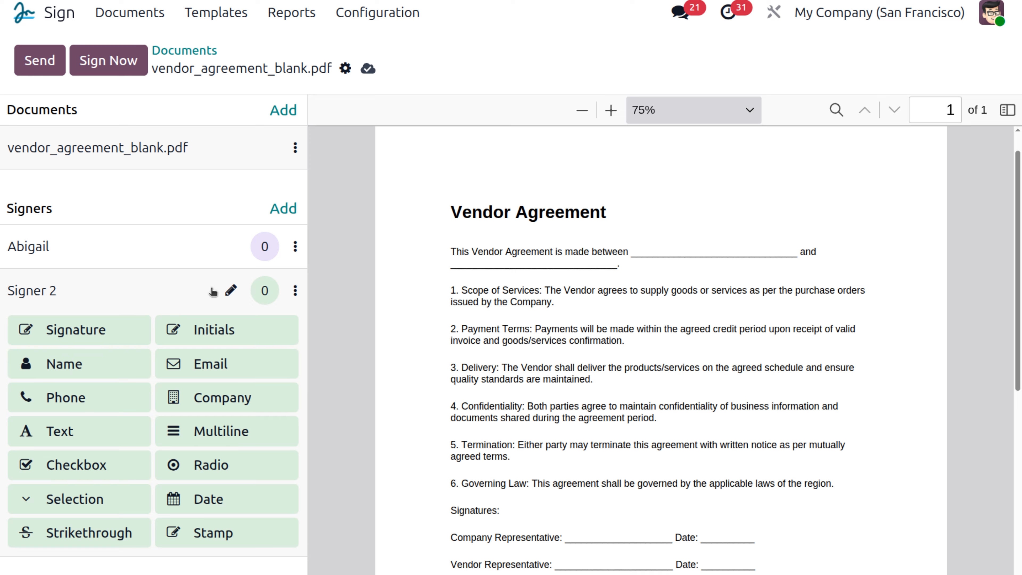
click(231, 291)
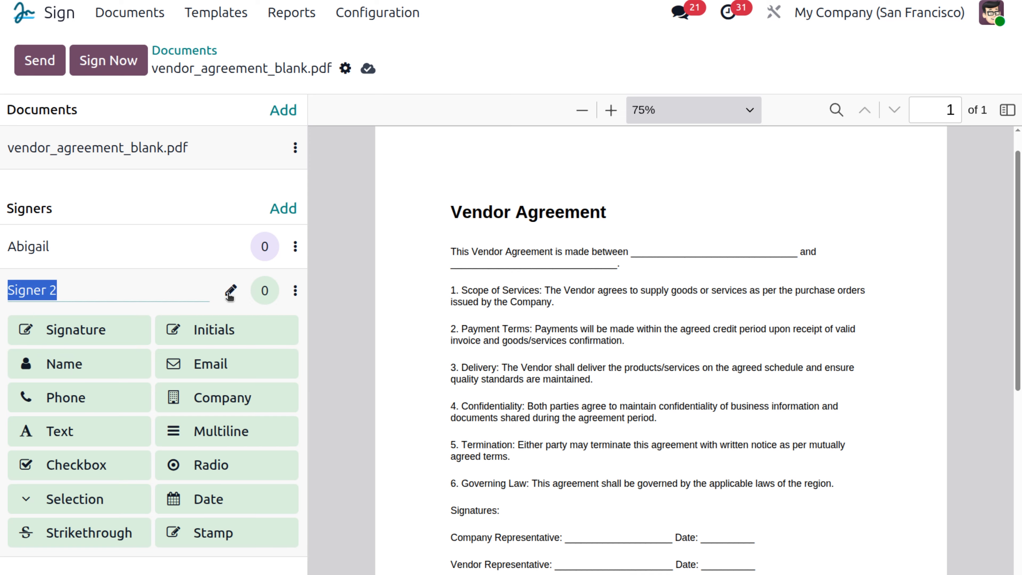
key(BackSpace)
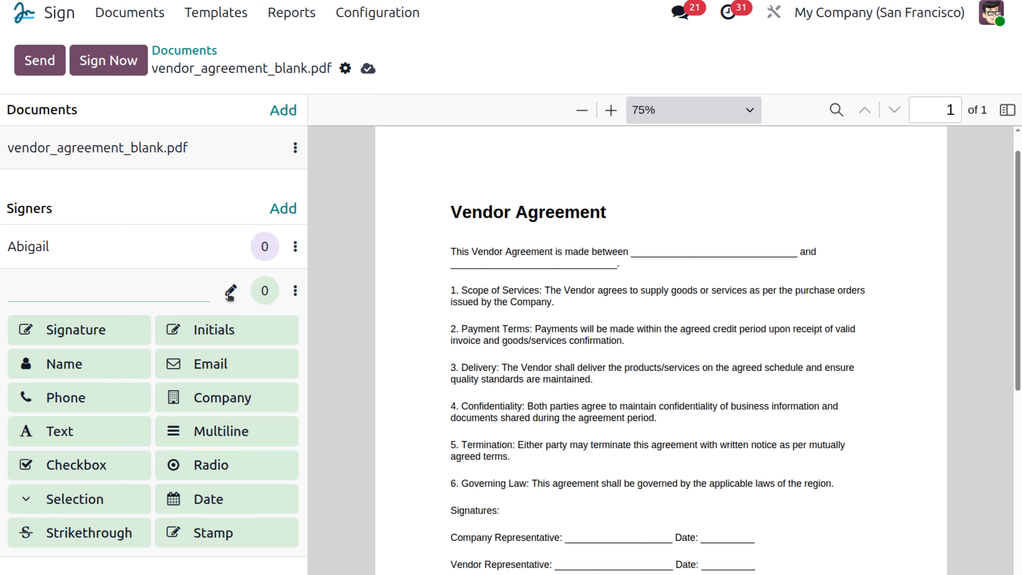
text(My company)
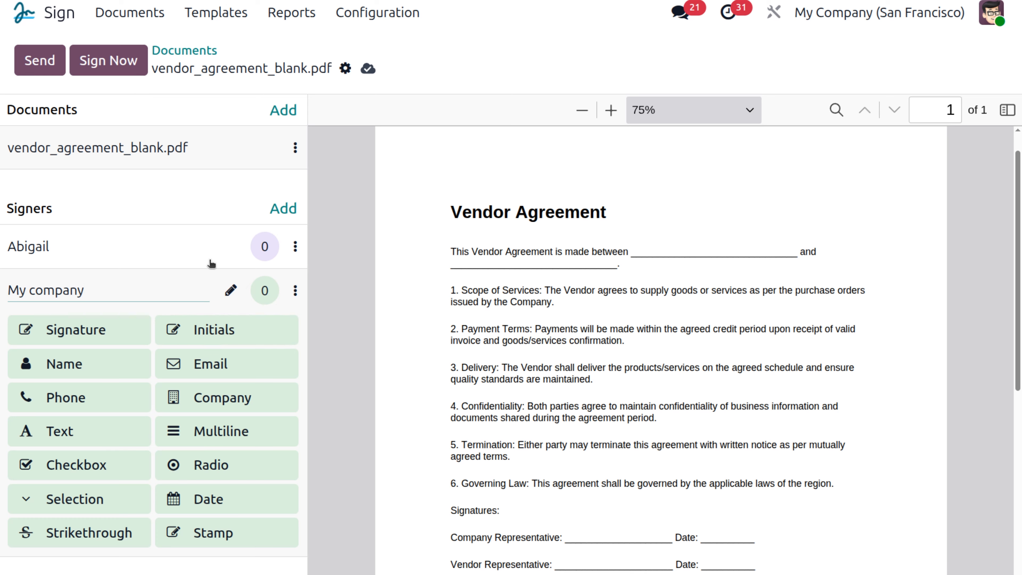
Place a Name field for the vendor signer on the second blank of the agreement's opening sentence and adjust it to fit the line.
click(165, 263)
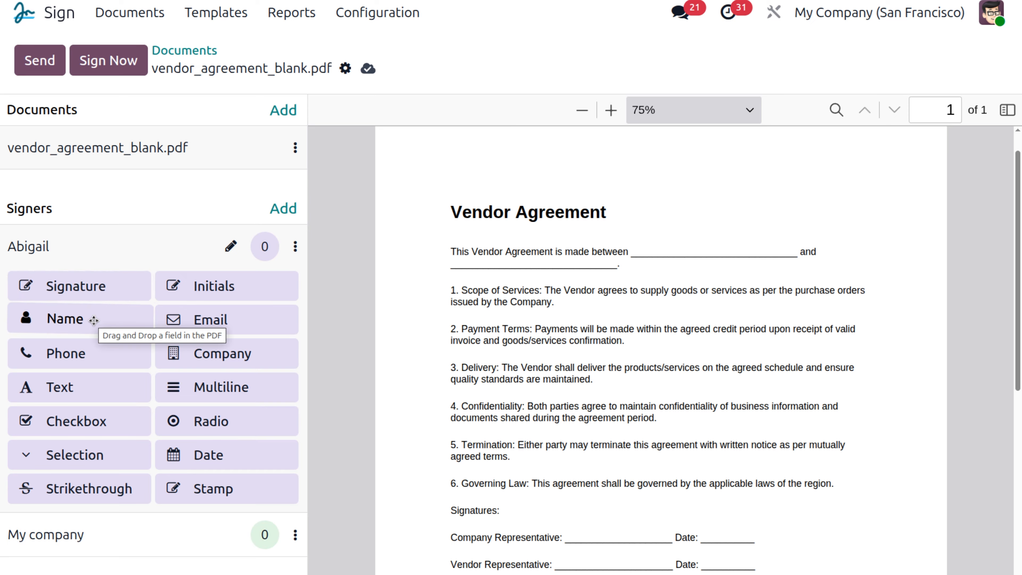
drag(94, 320, 480, 257)
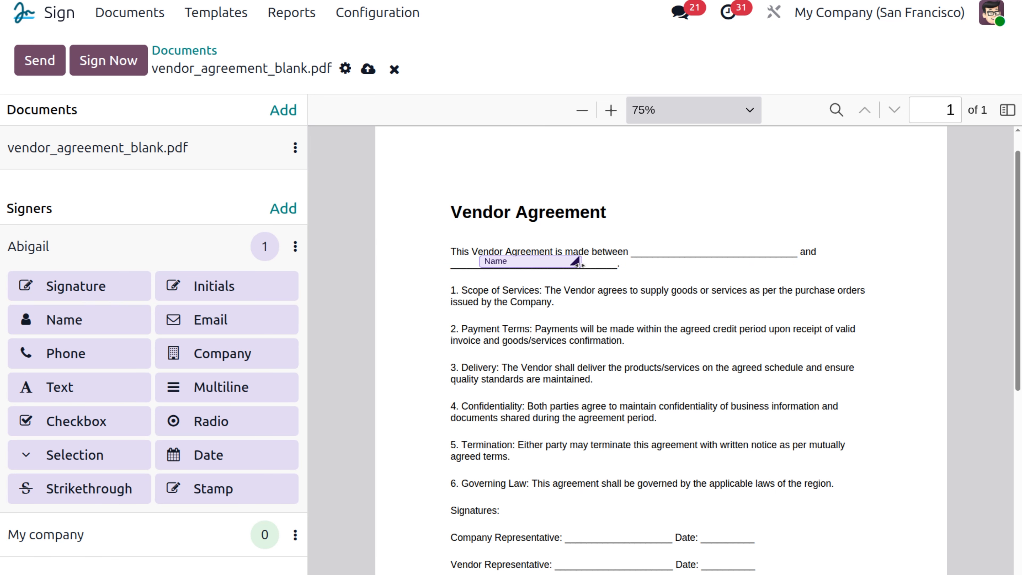
drag(579, 264, 541, 265)
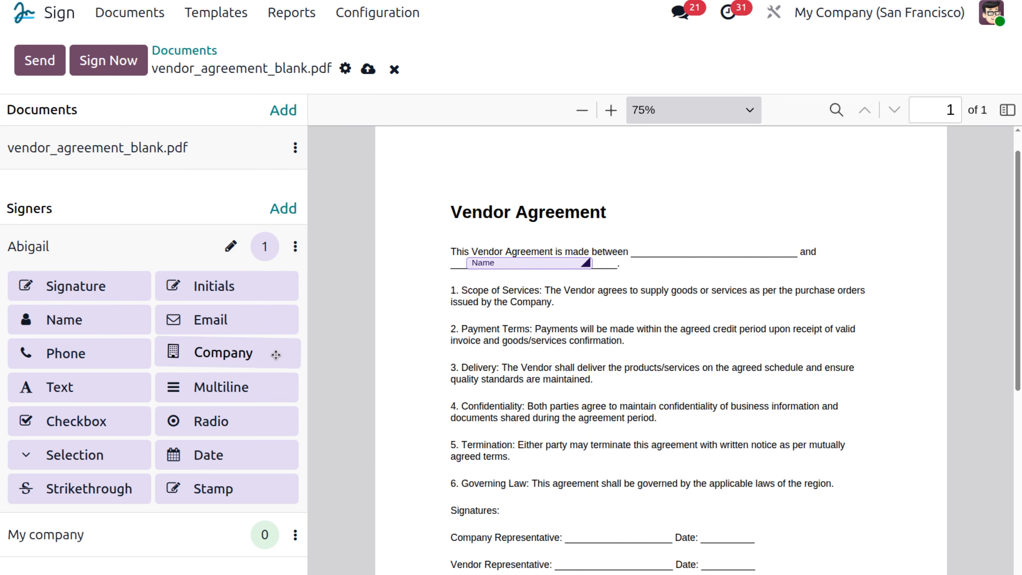
Replace the vendor Name field's placeholder with the vendor's first name and save the field.
click(512, 265)
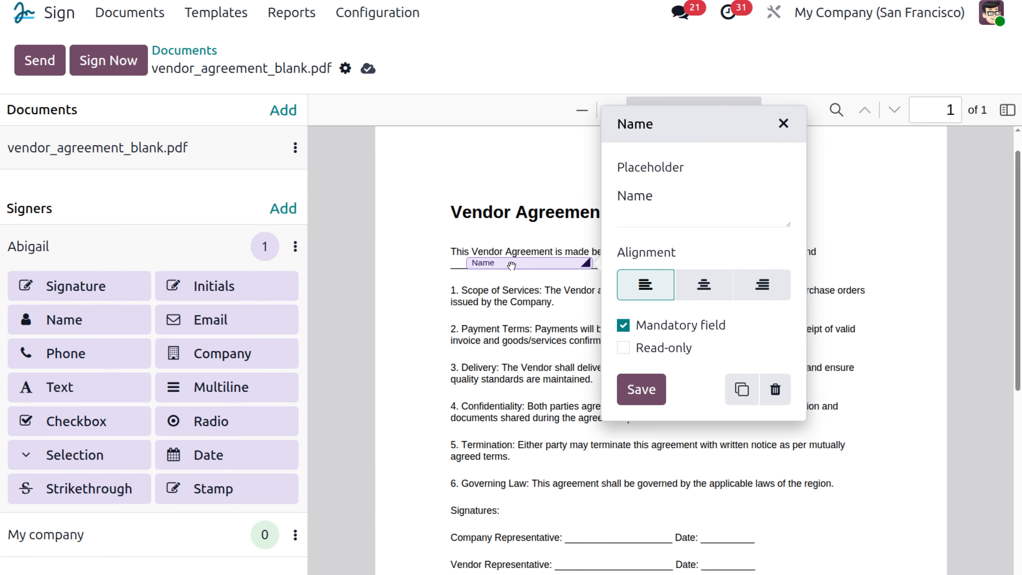
click(687, 214)
text(ab)
key(BackSpace)
key(BackSpace)
key(BackSpace)
key(BackSpace)
key(BackSpace)
key(BackSpace)
key(BackSpace)
text(abi)
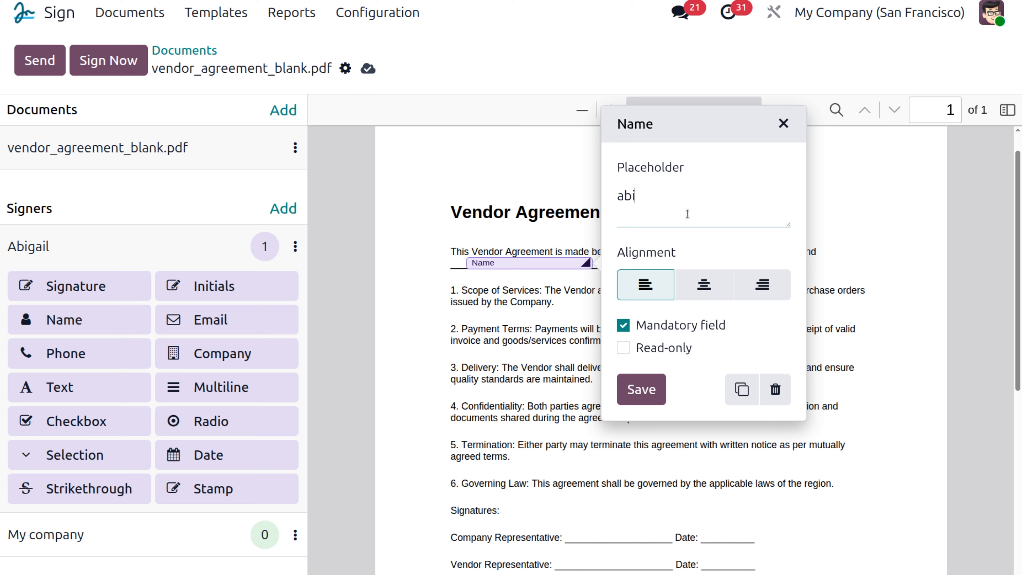
key(BackSpace)
key(BackSpace)
text(ABI)
key(BackSpace)
key(BackSpace)
text(bigail)
click(633, 389)
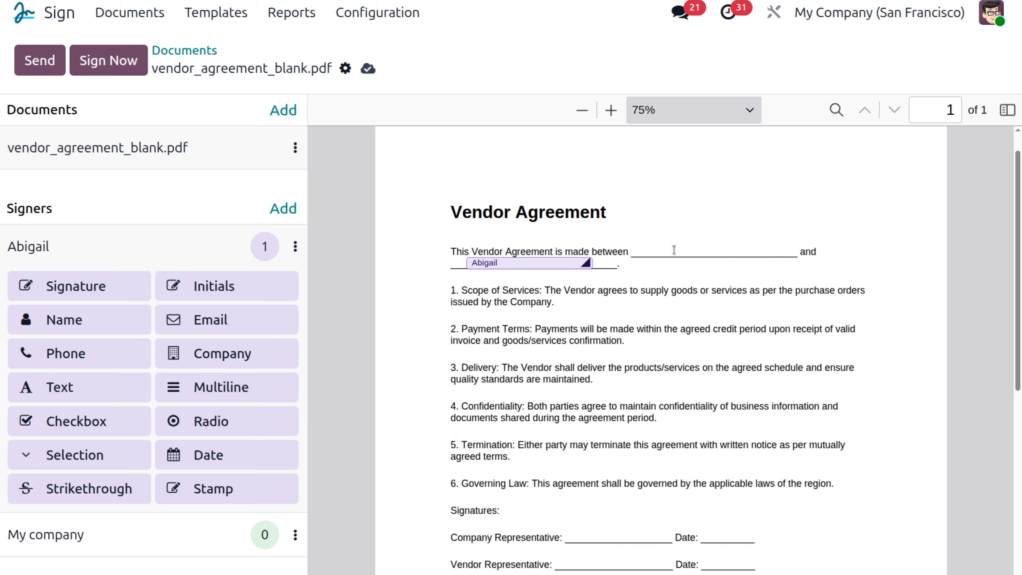
Place a Name field for the My company signer on the blank after "made between" and open the field's settings.
click(85, 539)
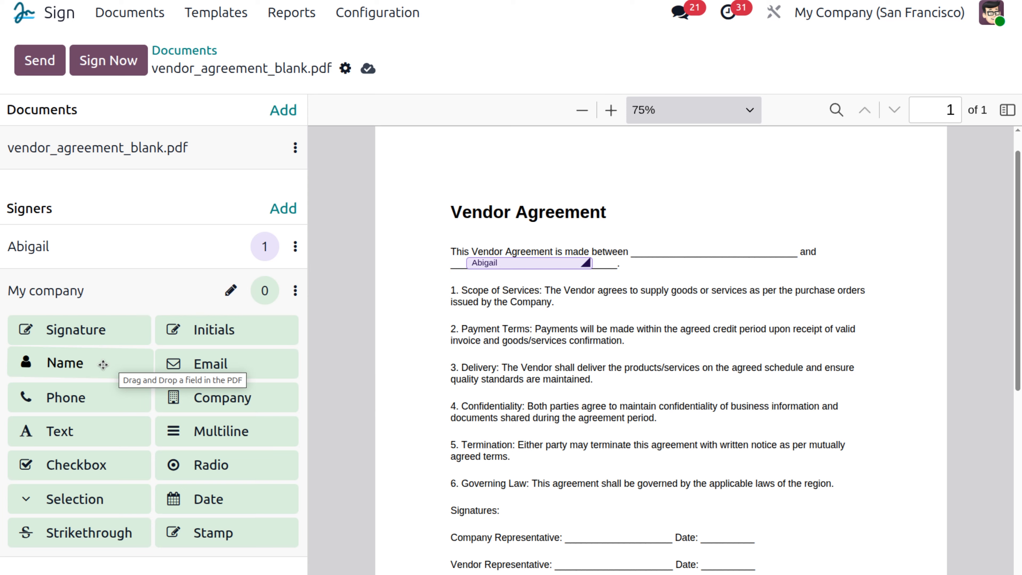
drag(82, 365, 651, 244)
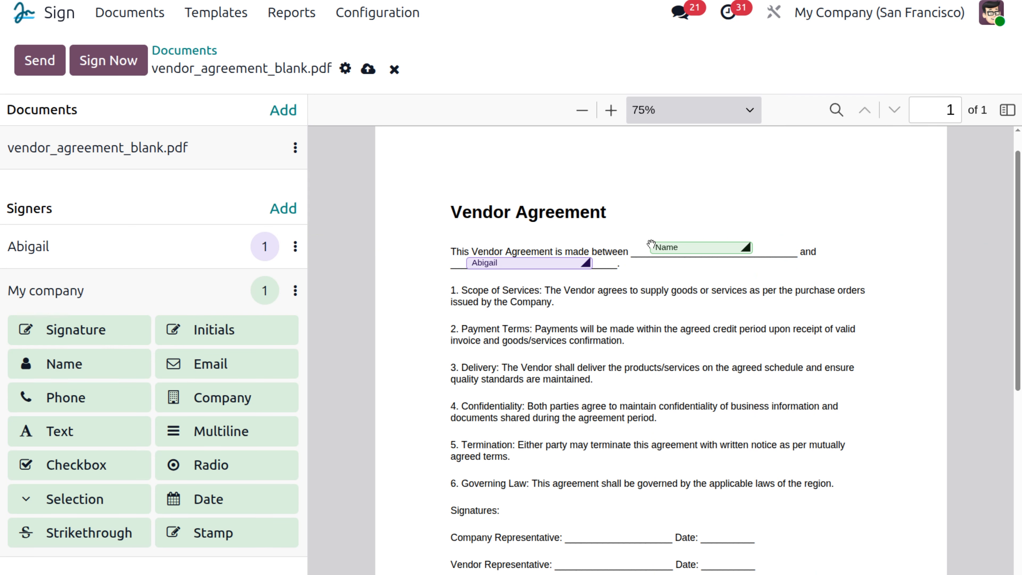
click(682, 246)
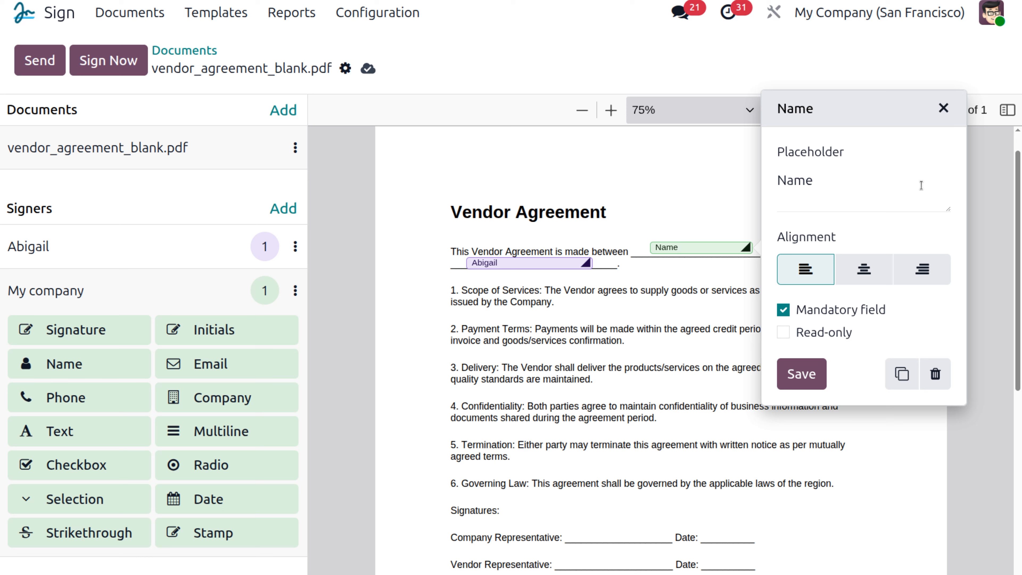
click(822, 178)
key(BackSpace)
key(BackSpace)
key(BackSpace)
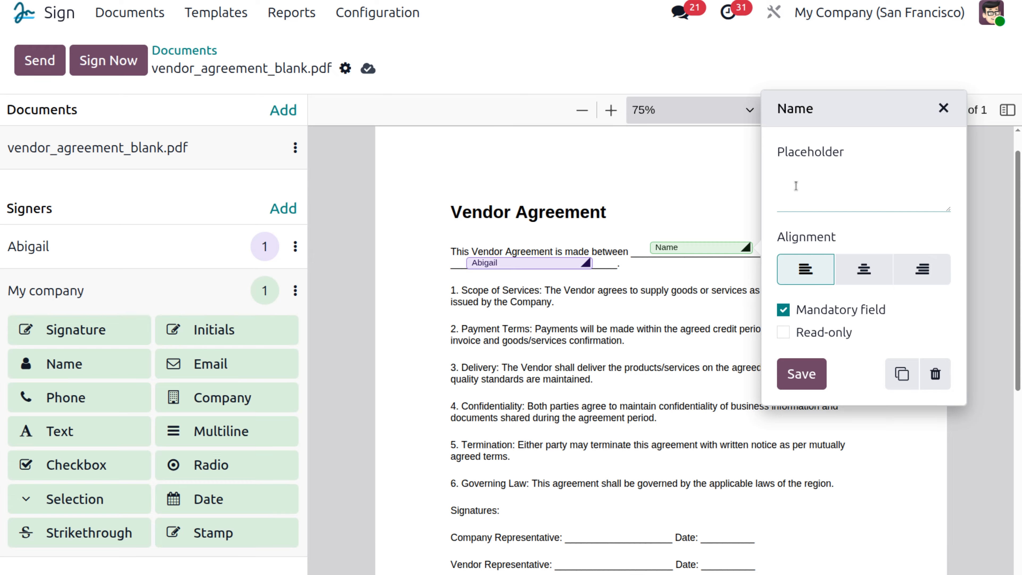
text(My company)
click(784, 333)
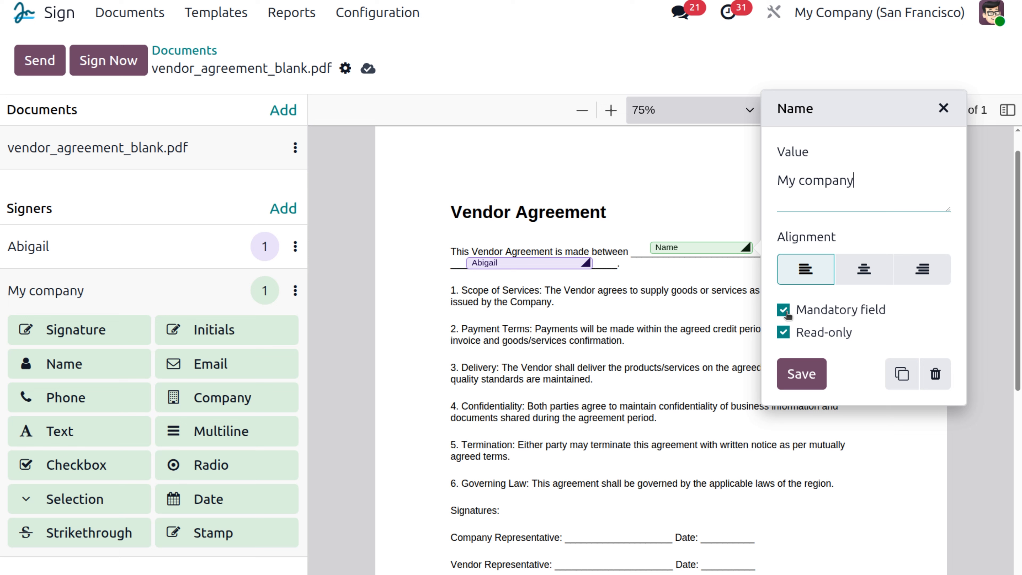
click(783, 333)
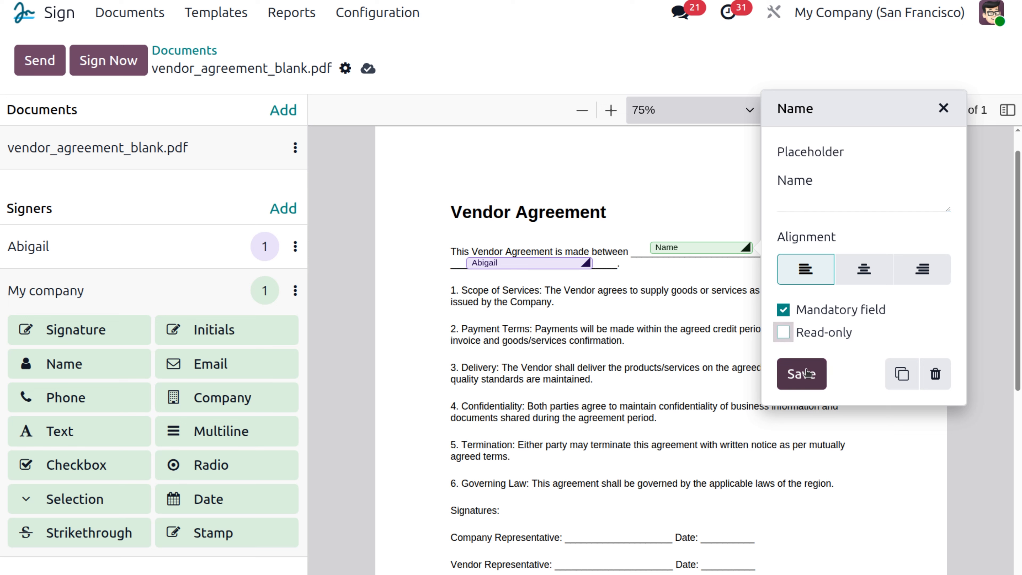
Set the placeholder of the My company signer's Name field to "My company" and save the field.
click(812, 182)
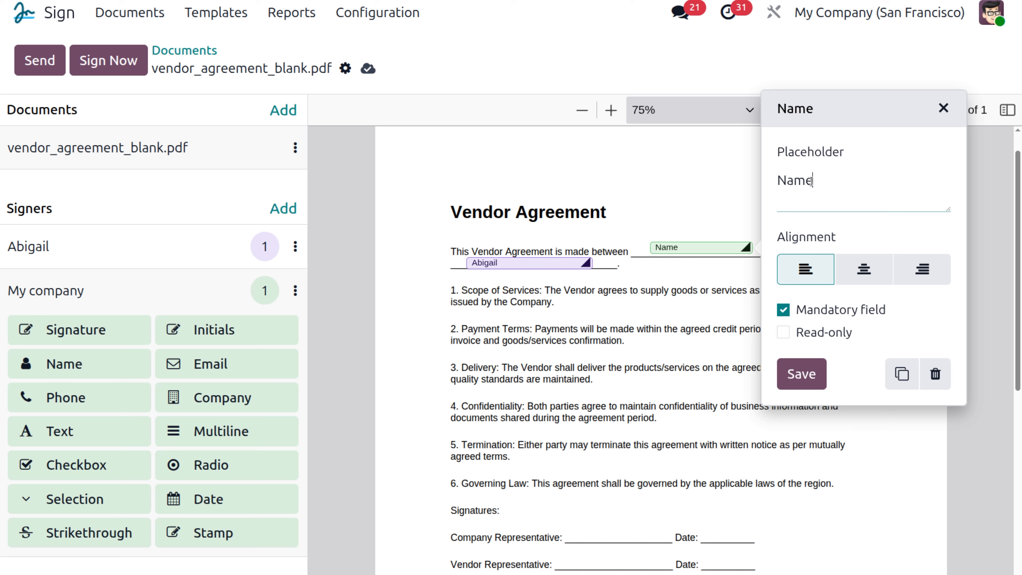
key(BackSpace)
key(BackSpace)
key(BackSpace)
text(My company)
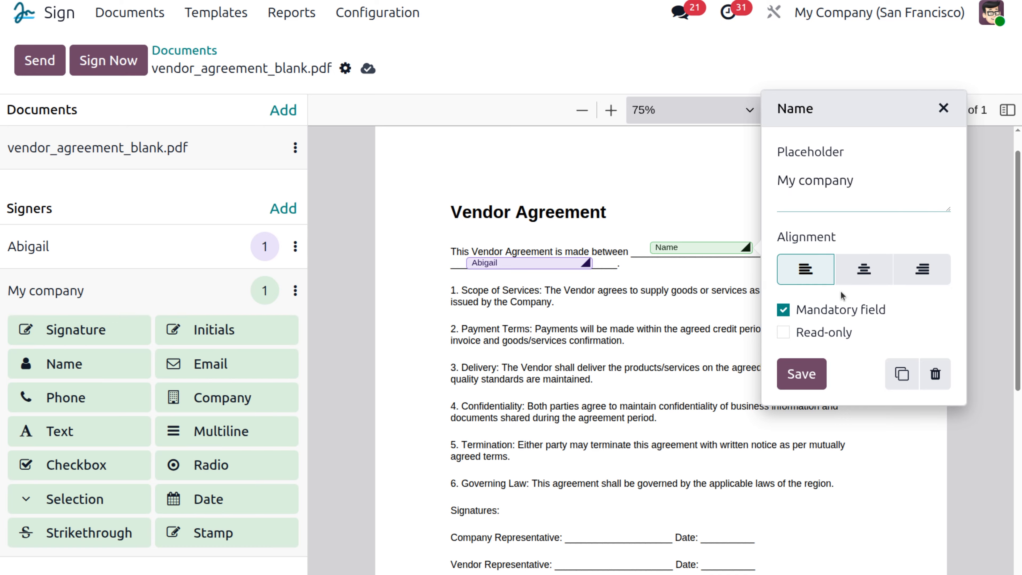
click(807, 378)
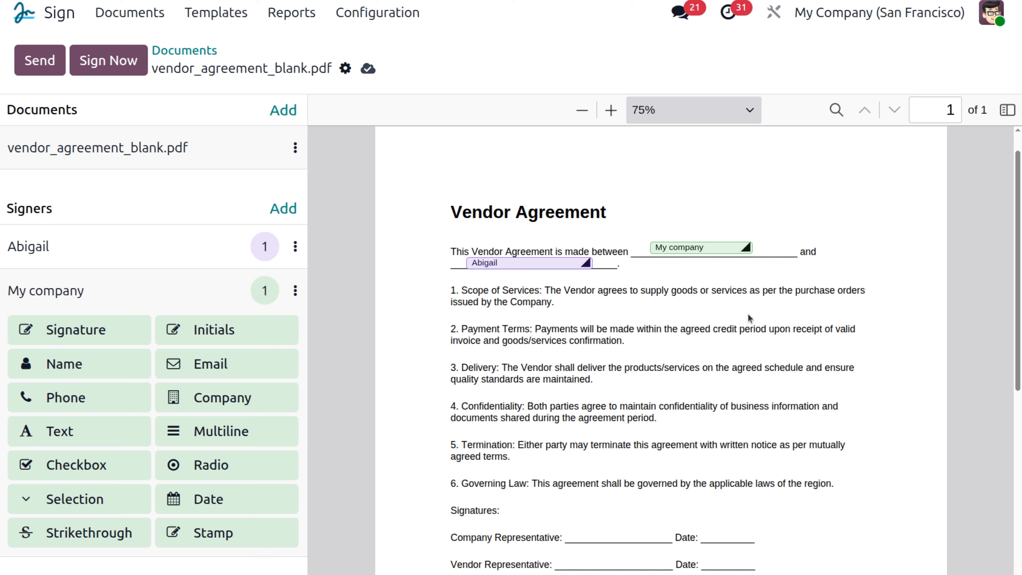
scroll(748, 315, down, 2)
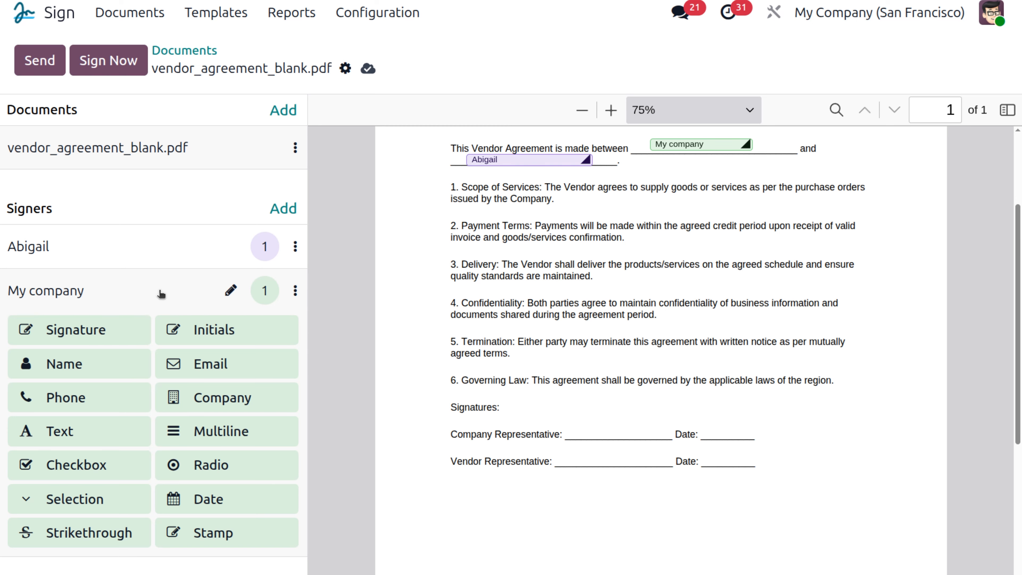
Place a resized Signature field and a Date field for the My company signer on the Company Representative line.
mouse_move(77, 328)
mouse_down()
mouse_move(555, 377)
mouse_move(558, 400)
mouse_up()
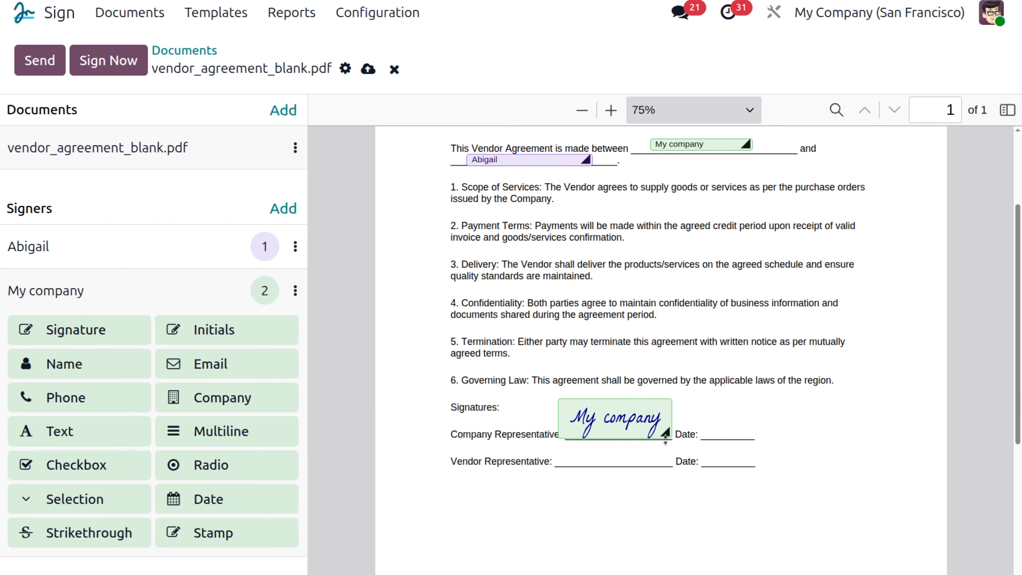
drag(665, 433, 610, 423)
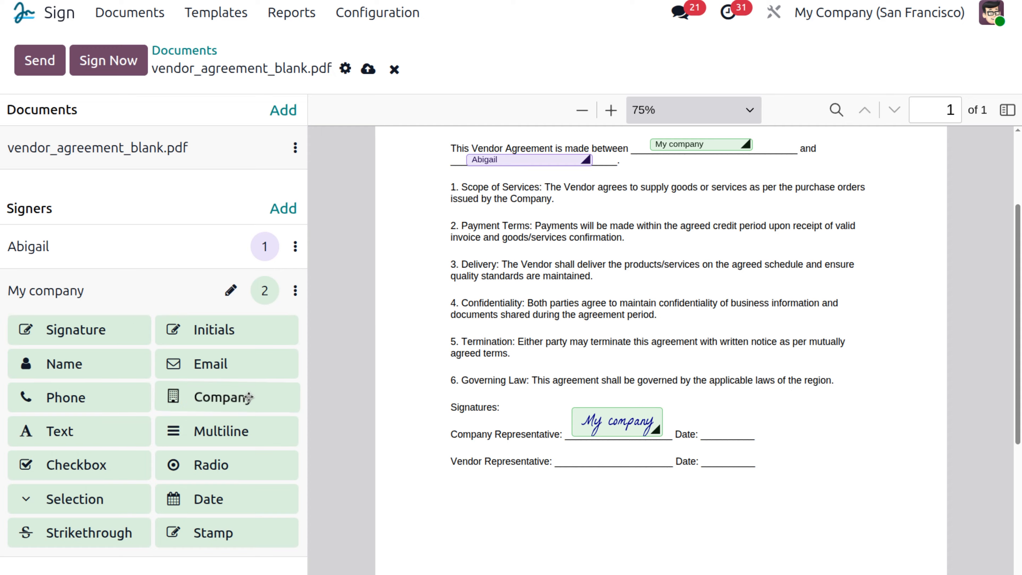
drag(223, 501, 708, 427)
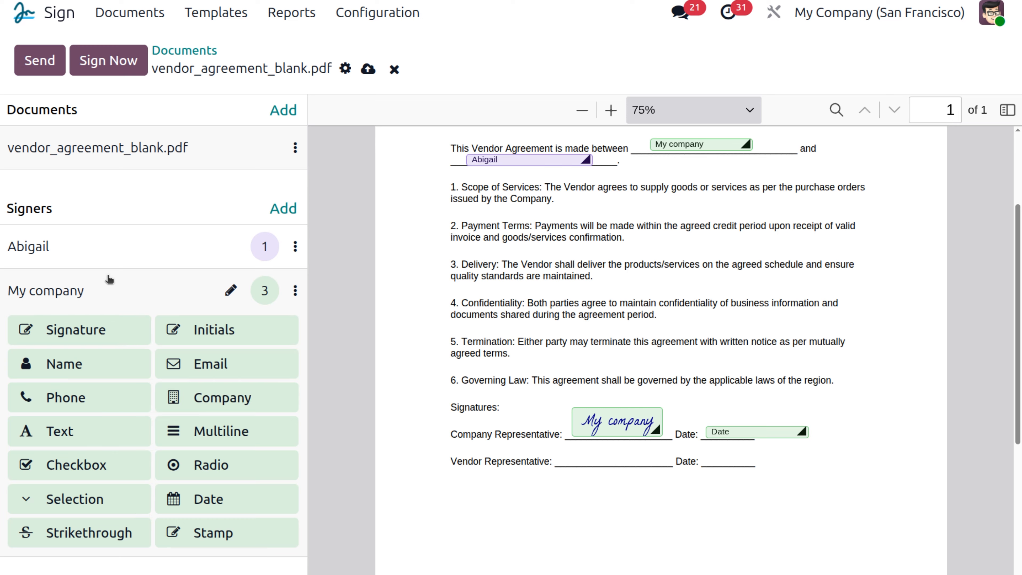
Place a Signature field, shrunk to fit, and a Date field for the vendor signer on the Vendor Representative line.
click(119, 247)
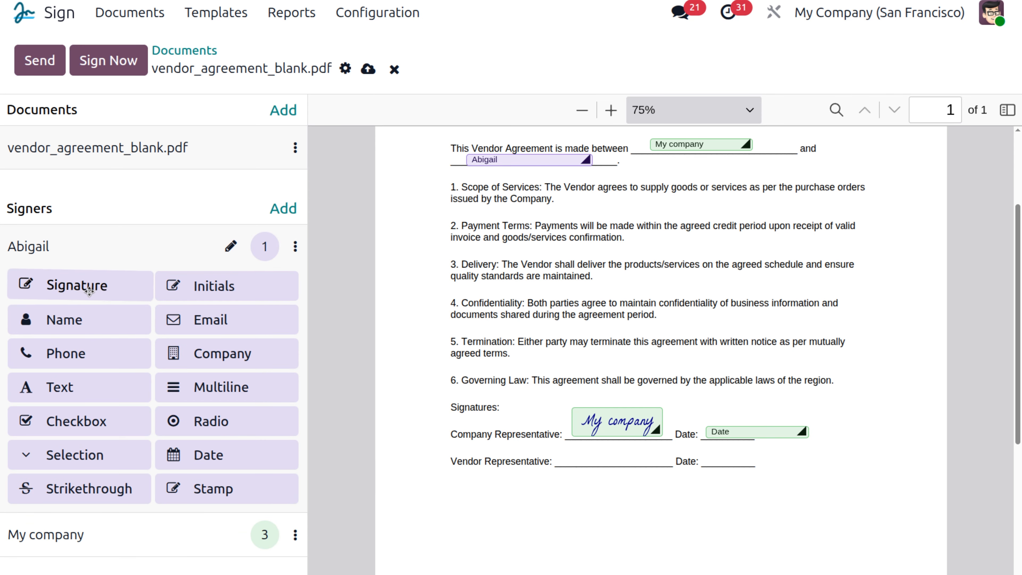
mouse_move(84, 286)
mouse_down()
mouse_move(522, 392)
mouse_move(602, 448)
mouse_move(570, 443)
mouse_up()
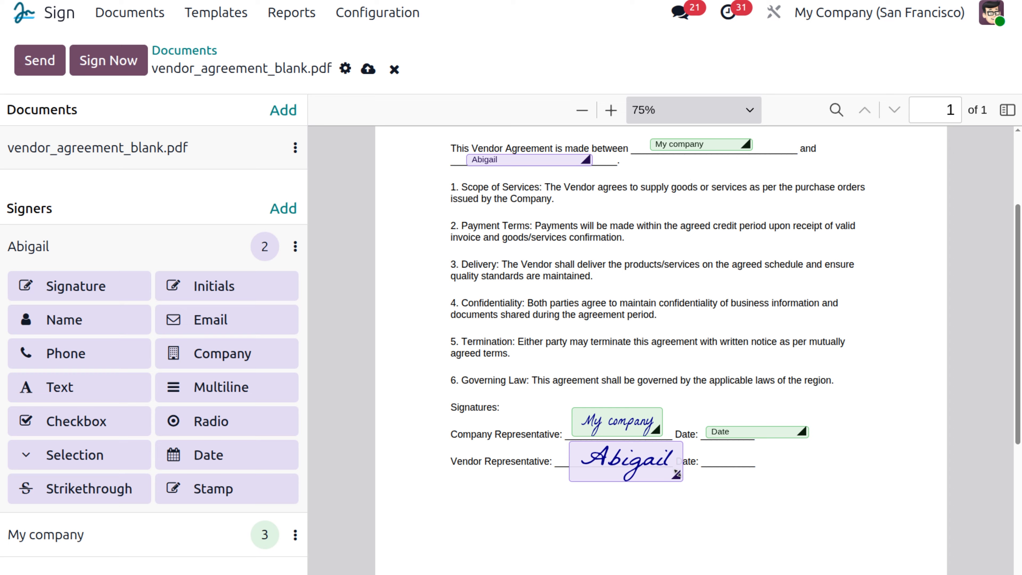
drag(676, 476, 659, 463)
click(228, 454)
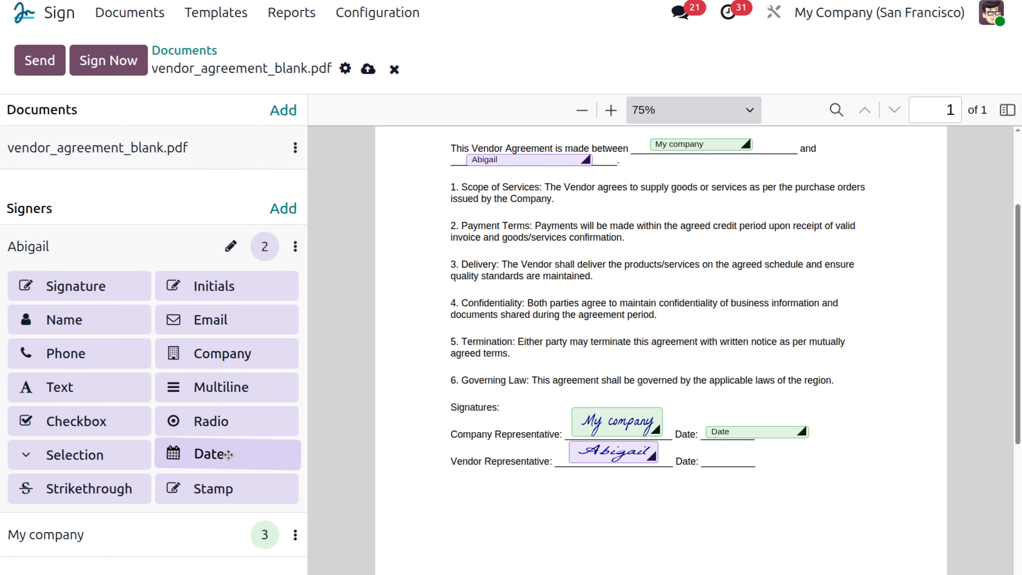
drag(228, 455, 705, 453)
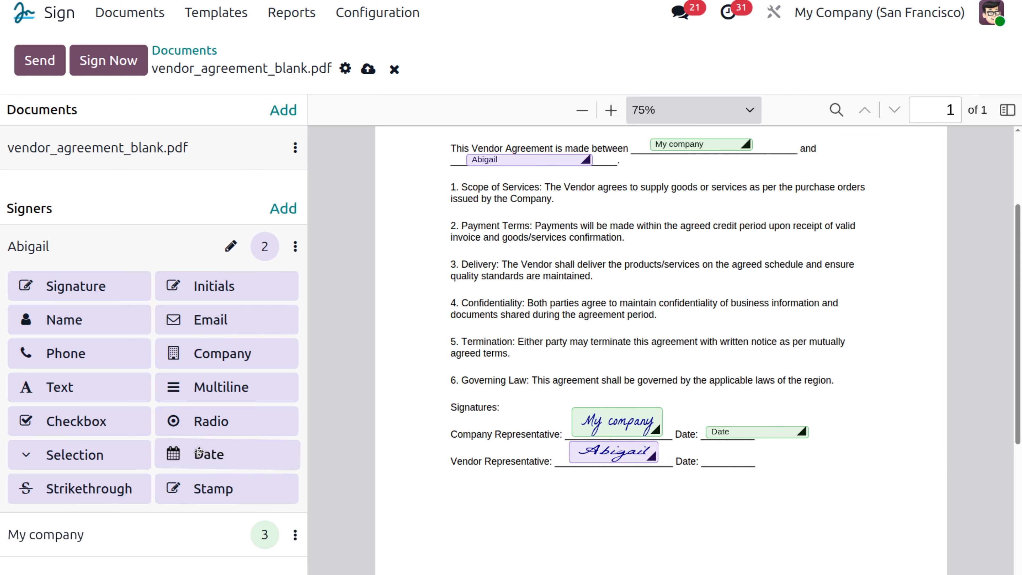
drag(224, 454, 706, 454)
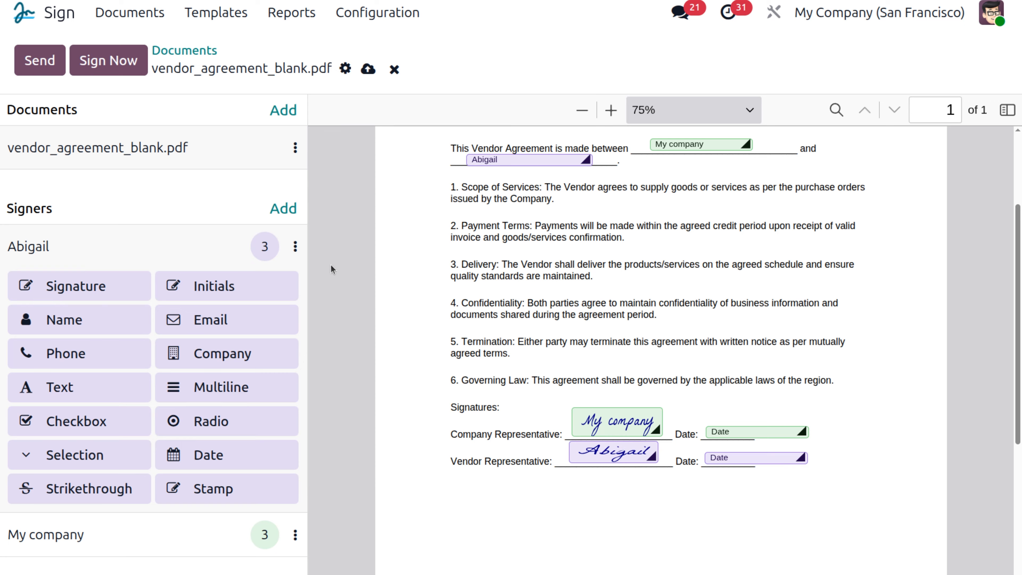
click(297, 247)
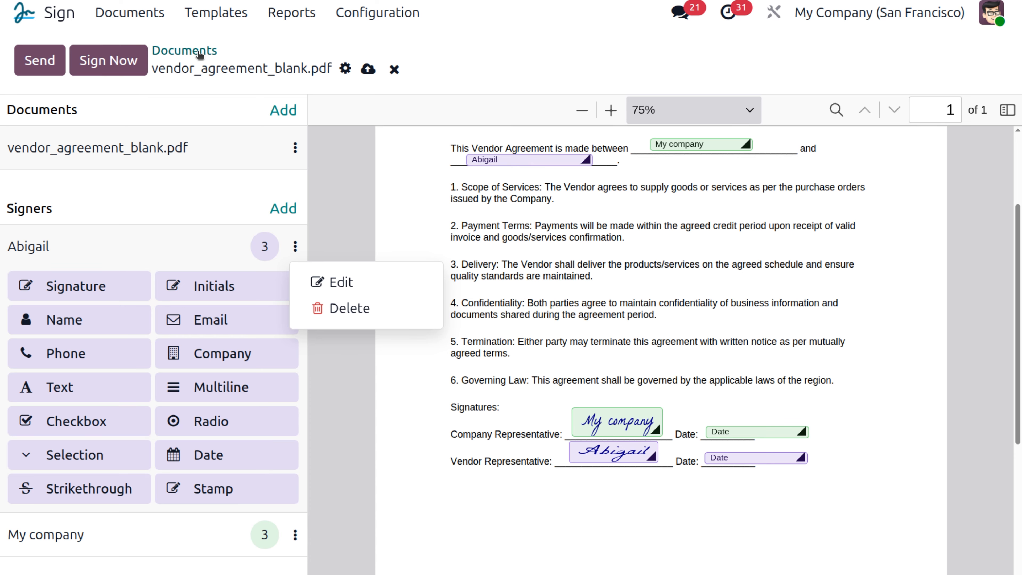
click(280, 47)
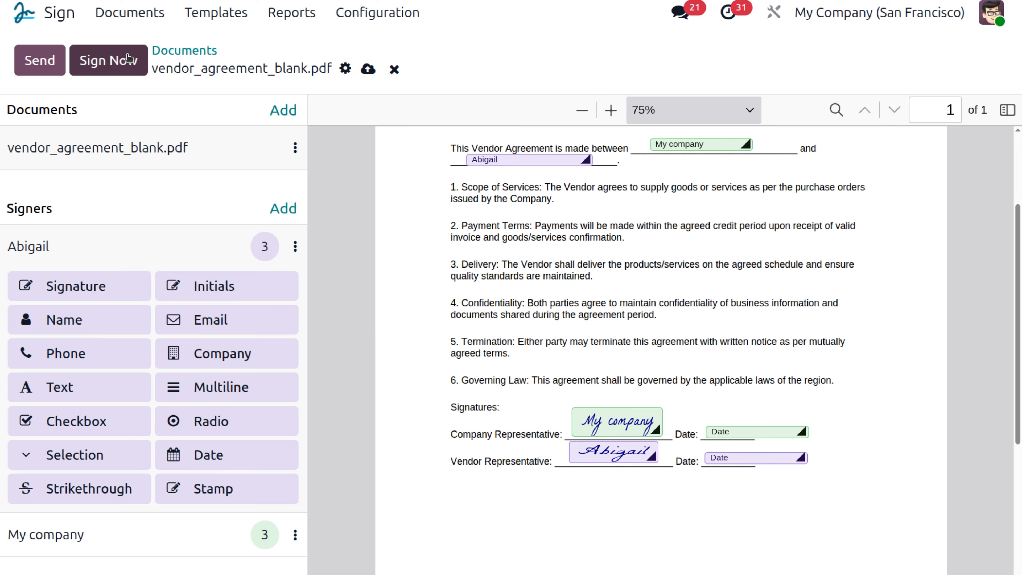
Start sending the agreement for signature and assign the vendor's contact to the vendor signer.
click(43, 64)
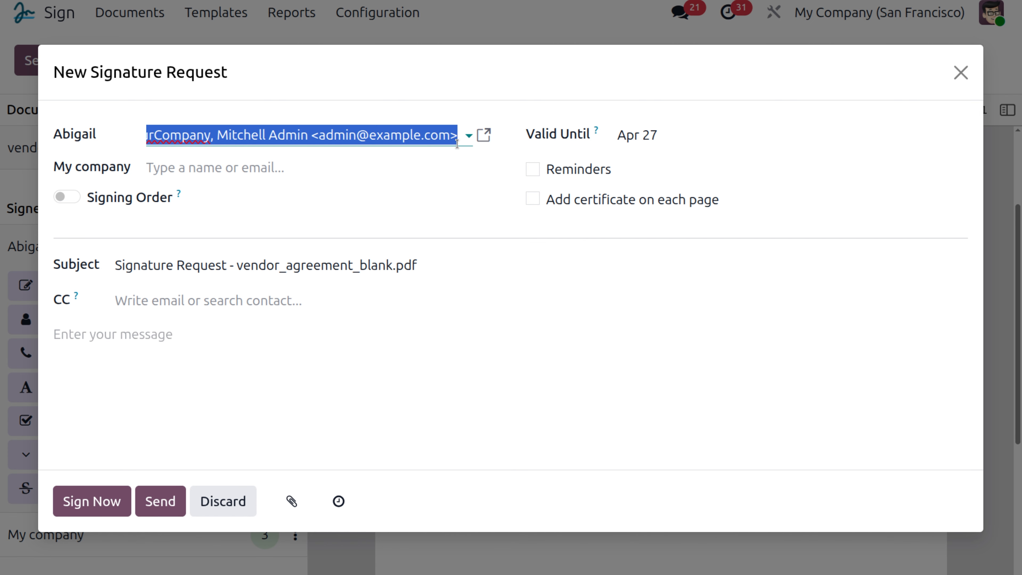
click(460, 135)
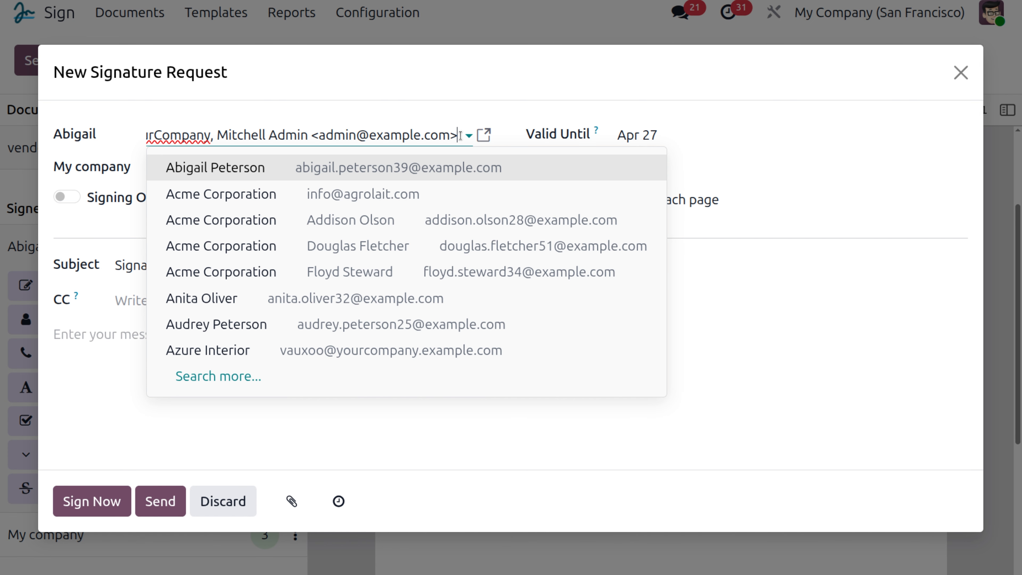
click(411, 174)
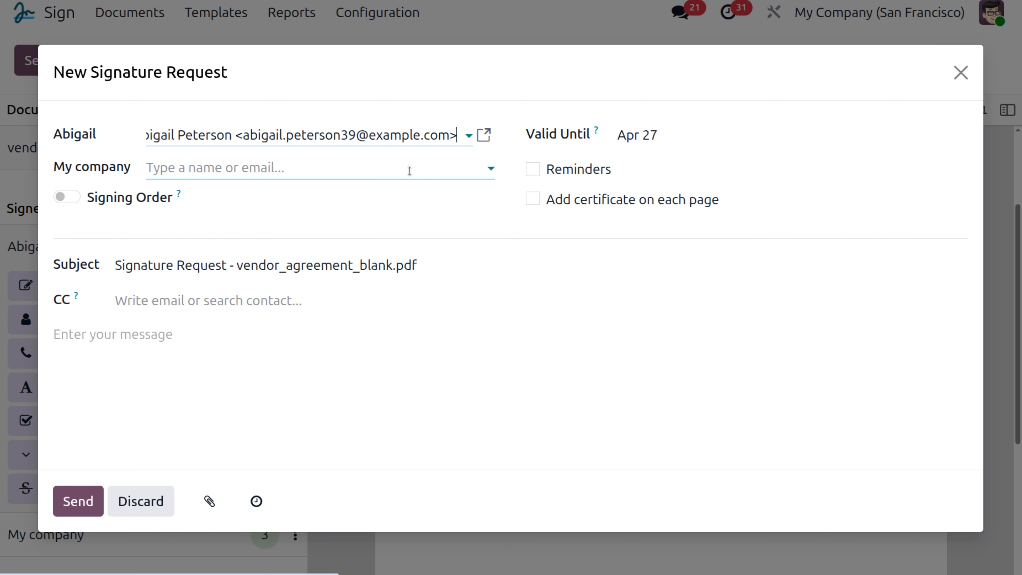
Search the contacts for "mit" and assign YourCompany's administrator contact to the My company signer.
click(285, 163)
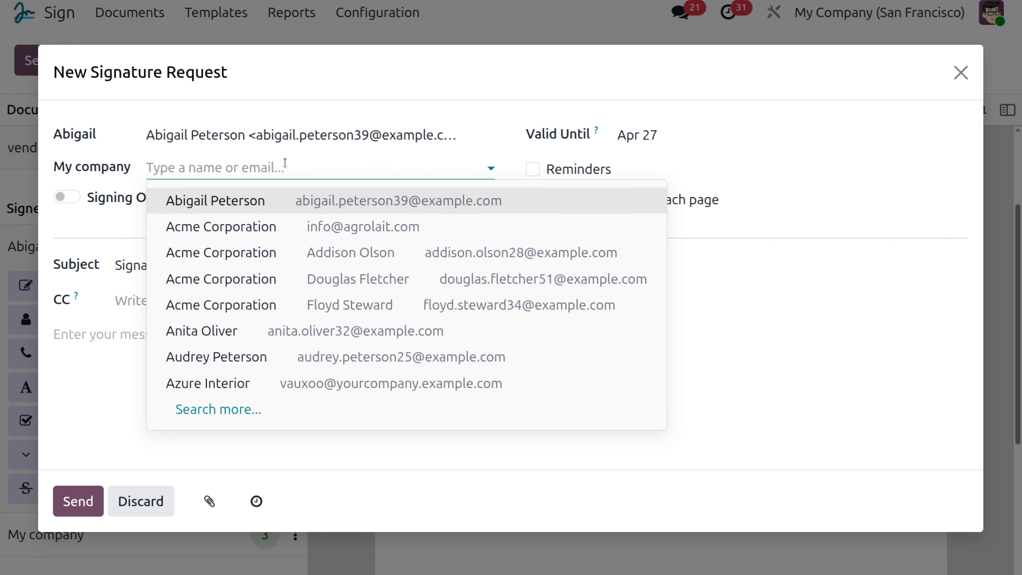
text(my)
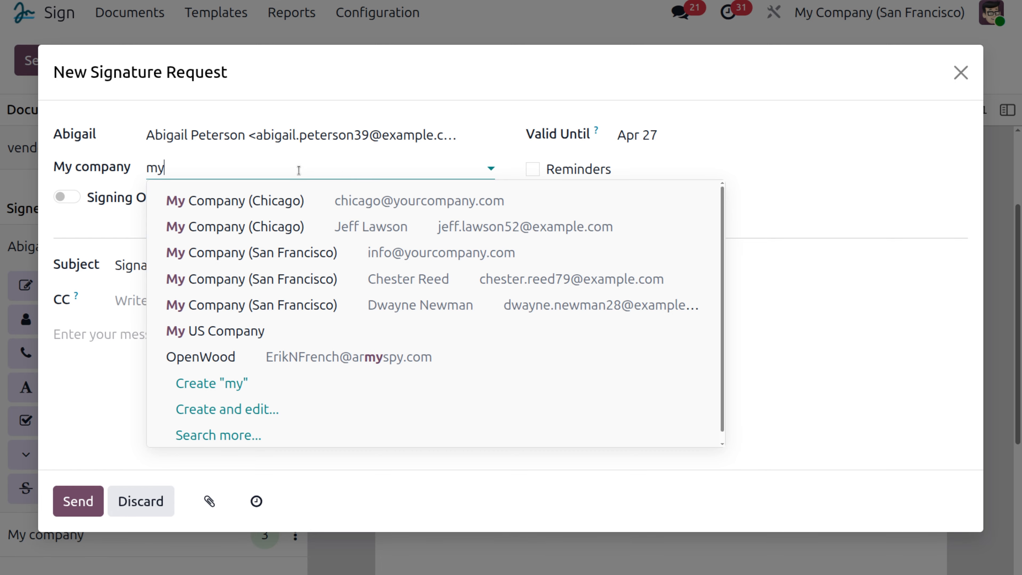
key(BackSpace)
key(BackSpace)
text(mit)
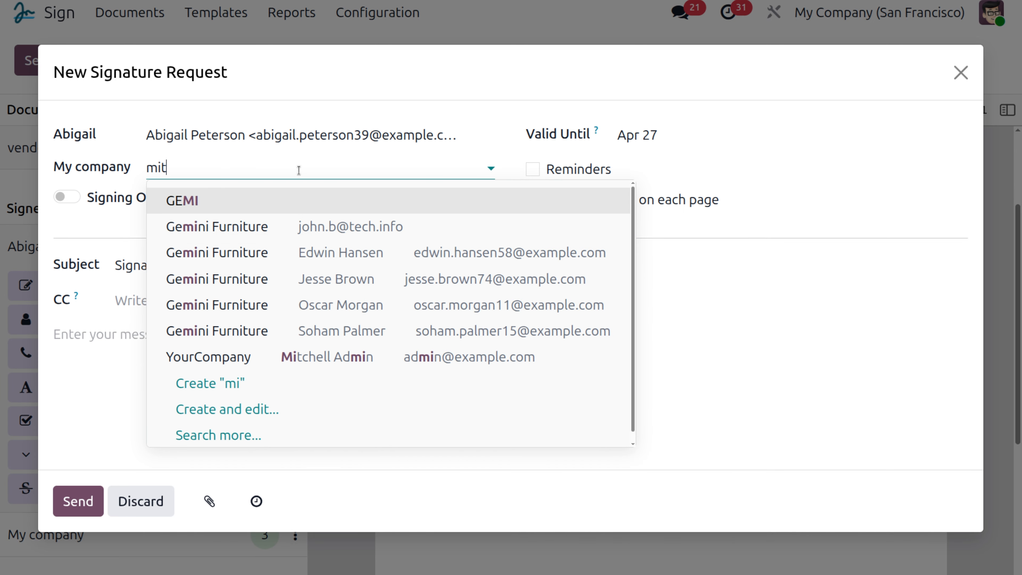
click(306, 209)
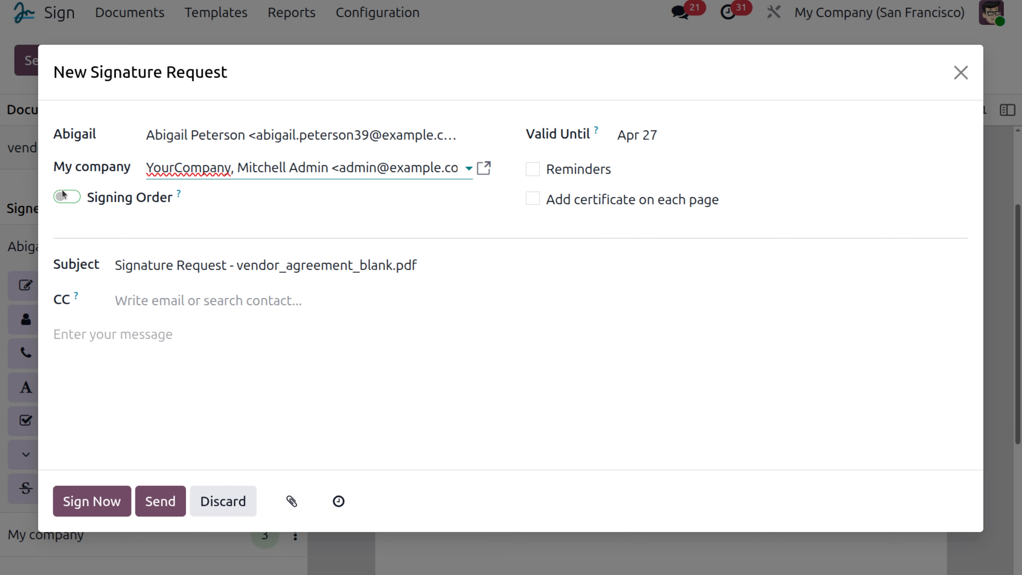
Enable the signing order for the signature request.
mouse_move(179, 196)
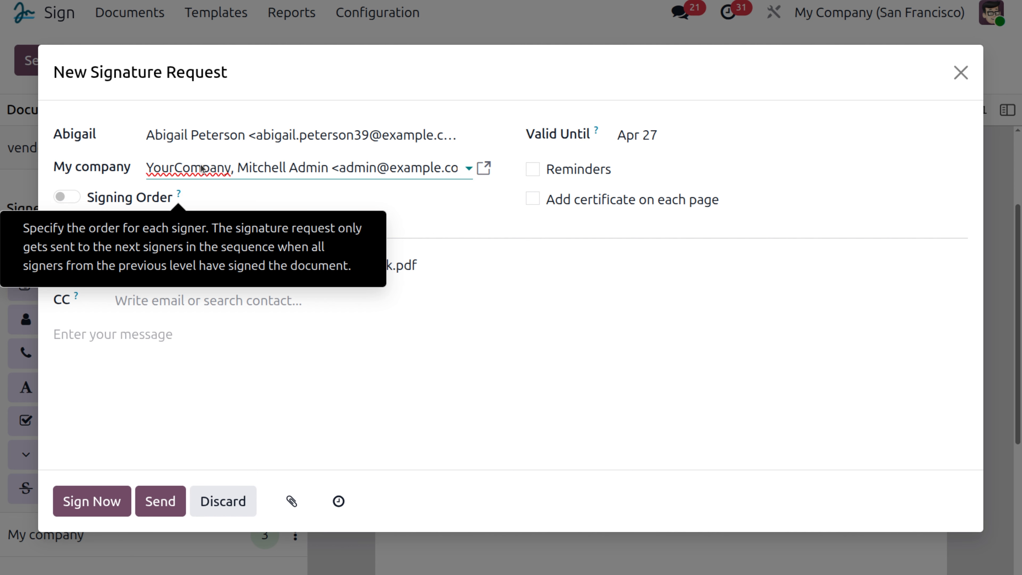
click(65, 198)
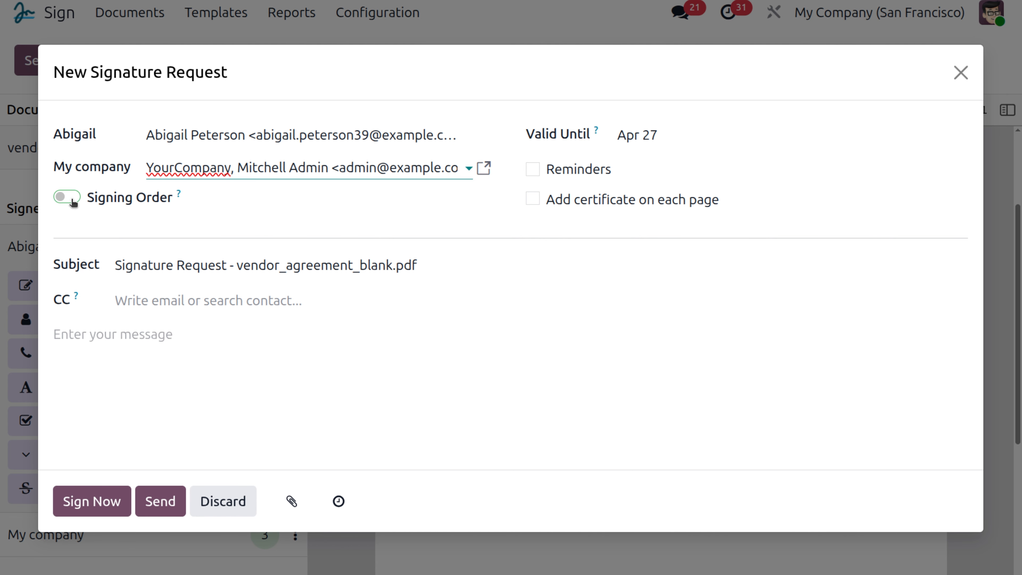
click(67, 197)
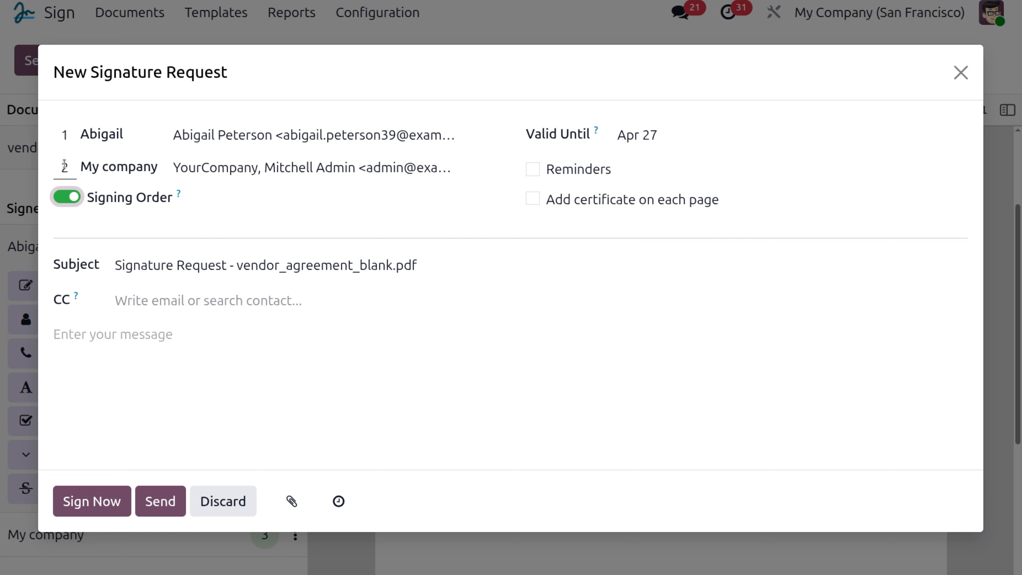
Set the signing order to 1 for the My company signer and 2 for the vendor signer.
click(64, 165)
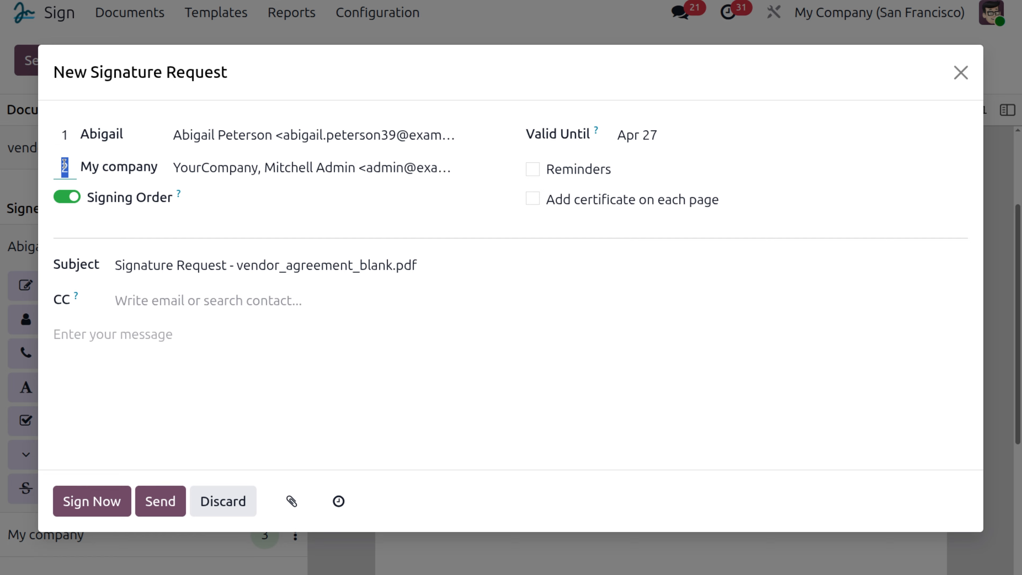
text(1)
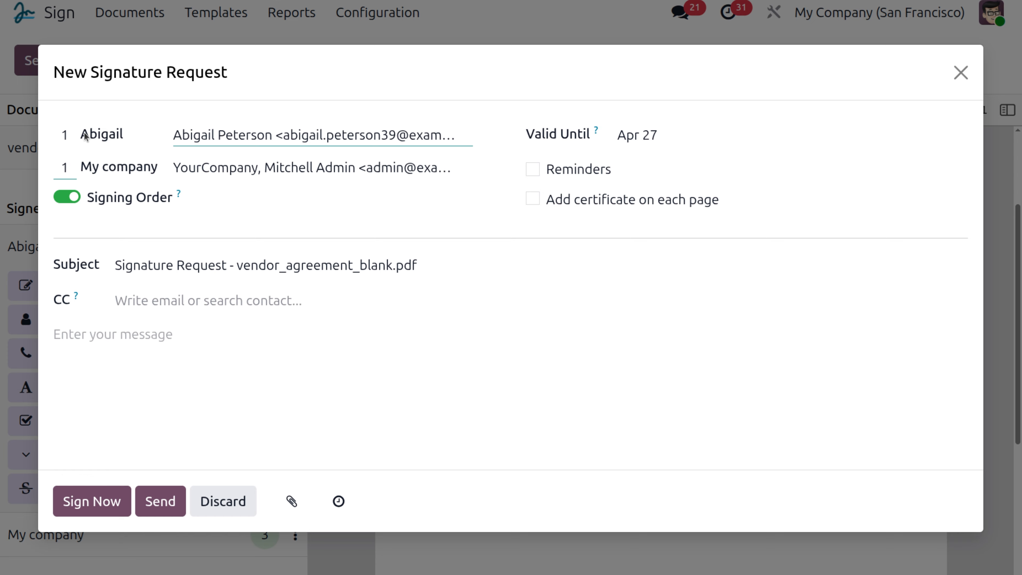
click(65, 133)
text(2)
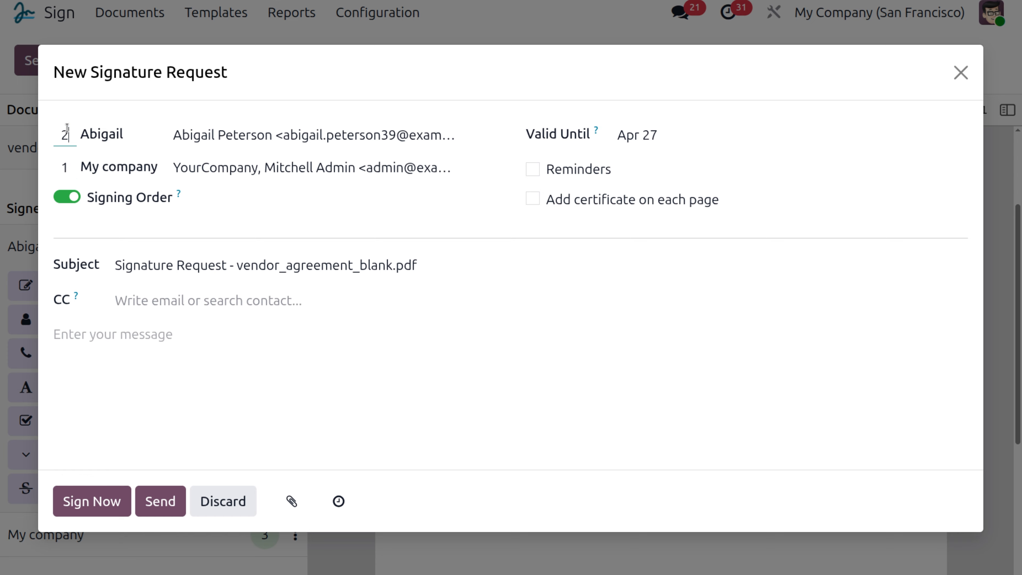
Restore the signing order to 1 for the vendor signer and 2 for the My company signer.
click(313, 231)
click(65, 134)
key(BackSpace)
text(1)
click(72, 164)
key(BackSpace)
text(2)
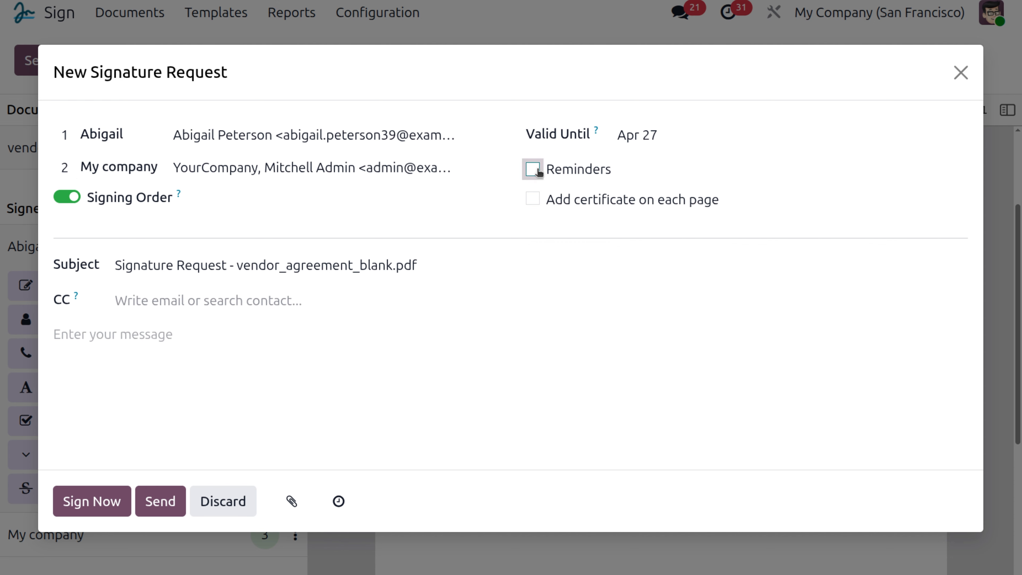
Enable reminders for the signature request and set them to every 3 days.
click(533, 169)
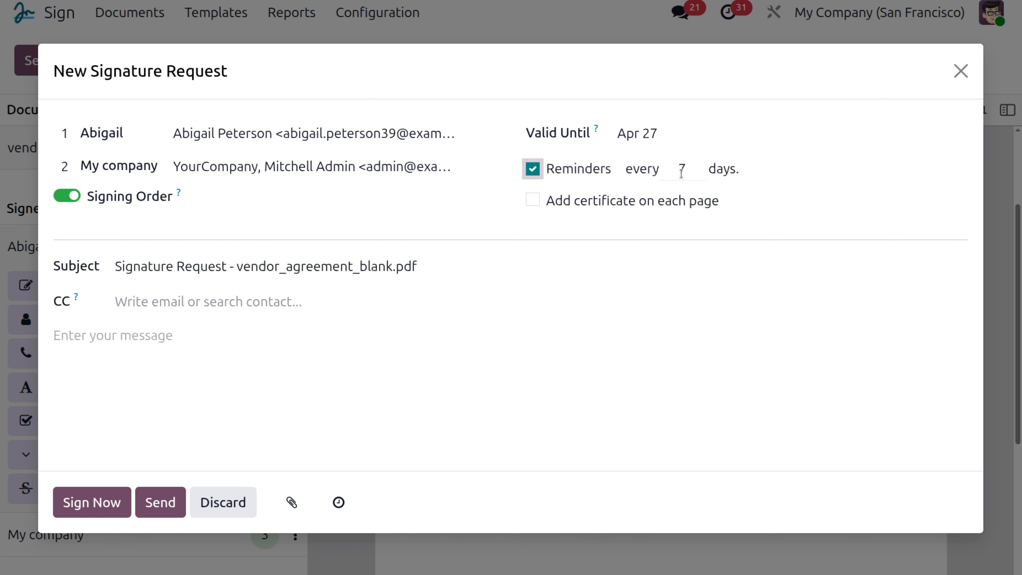
click(684, 171)
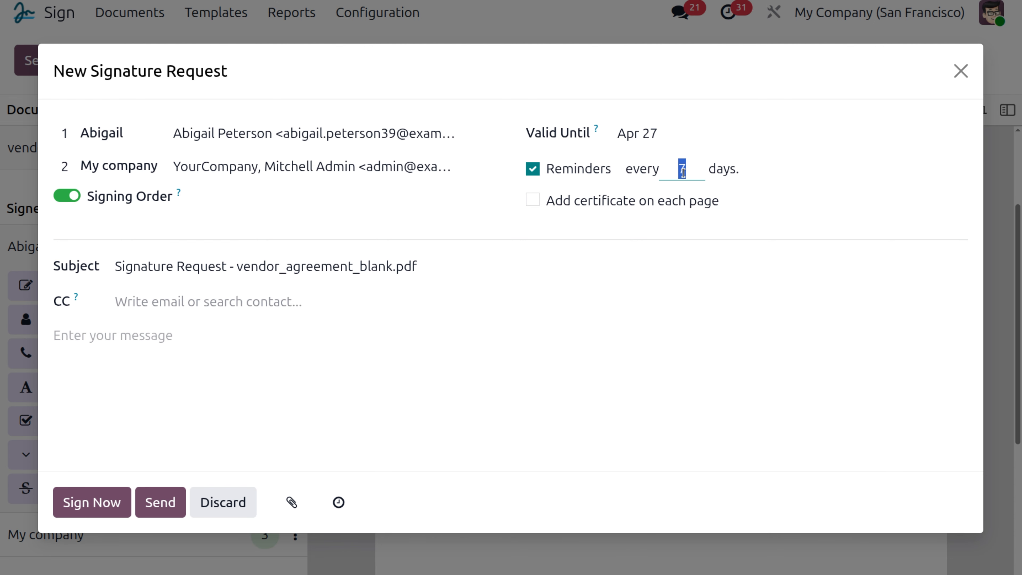
key(BackSpace)
text(3)
click(541, 200)
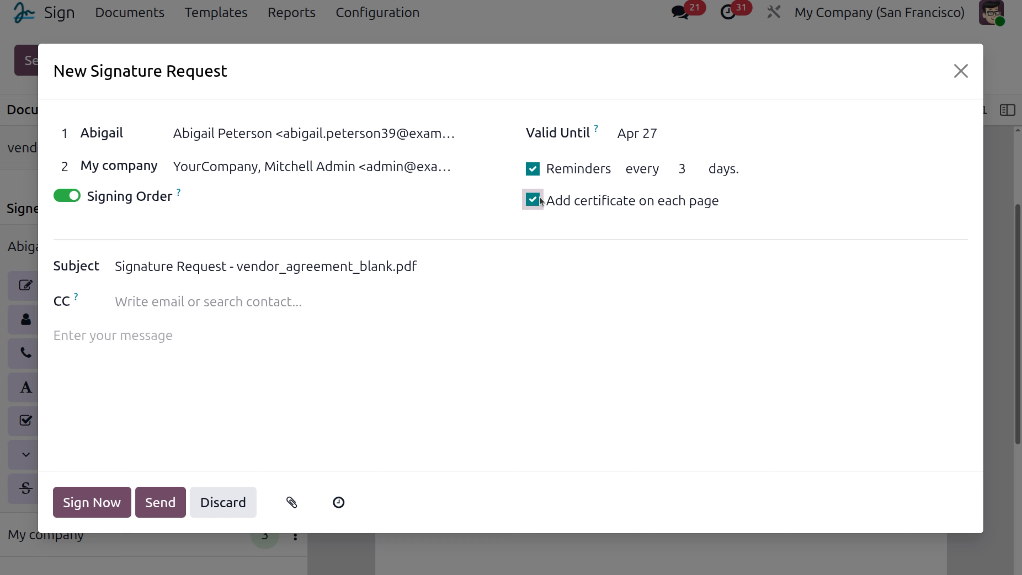
click(540, 200)
click(247, 301)
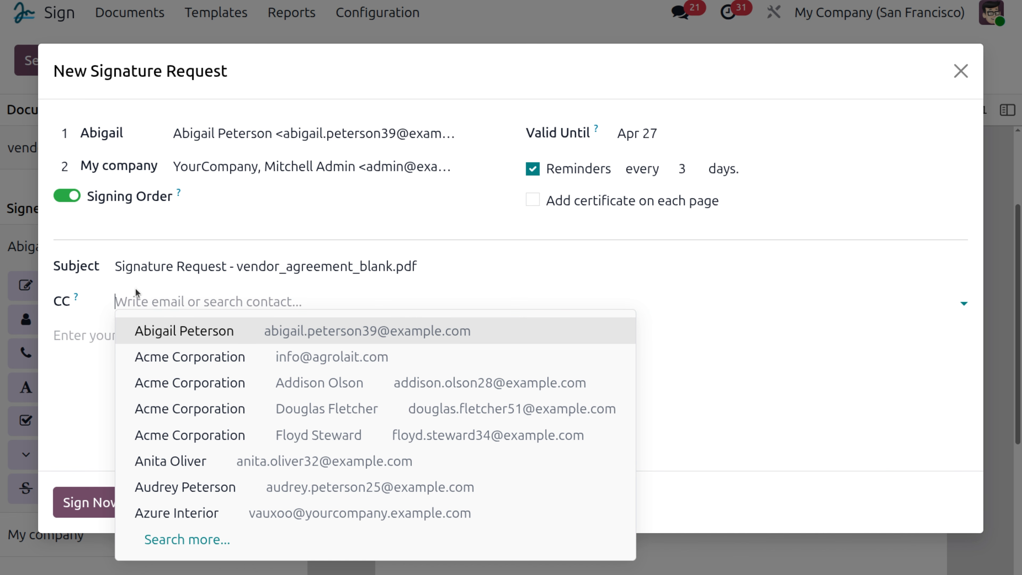
mouse_move(78, 298)
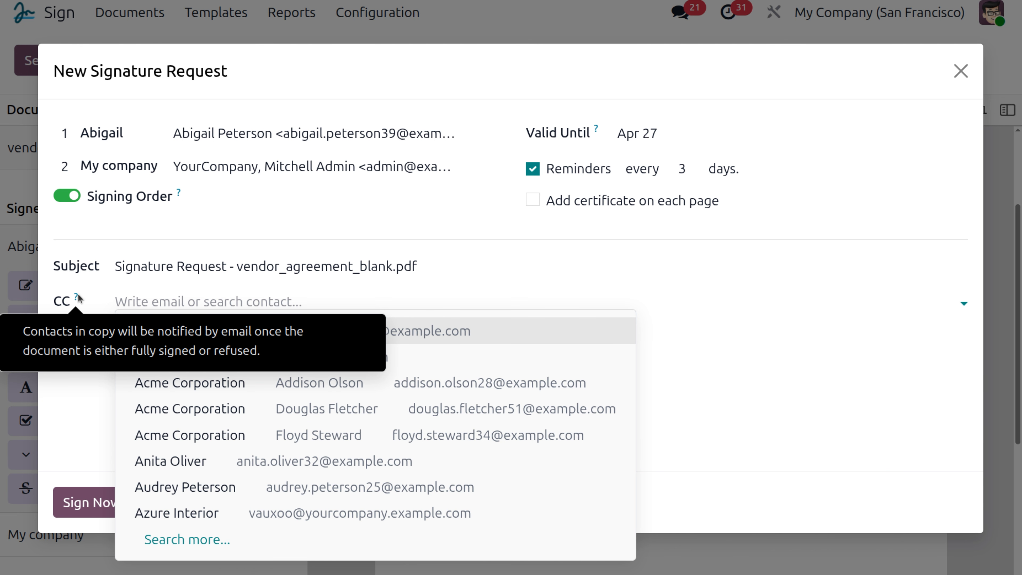
click(264, 294)
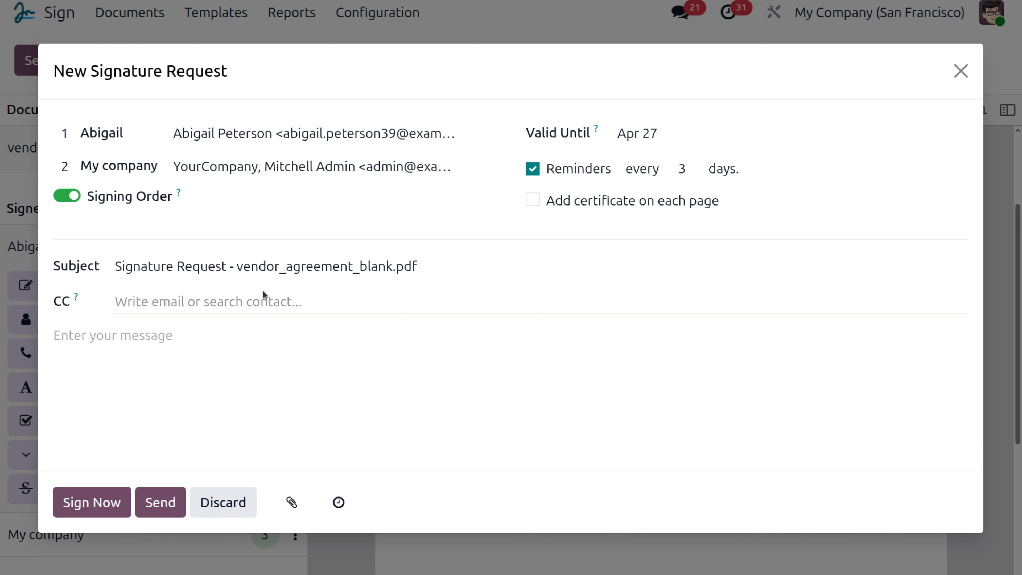
Write the request message "please check and sign immediately", correcting the spelling of the last word.
click(121, 338)
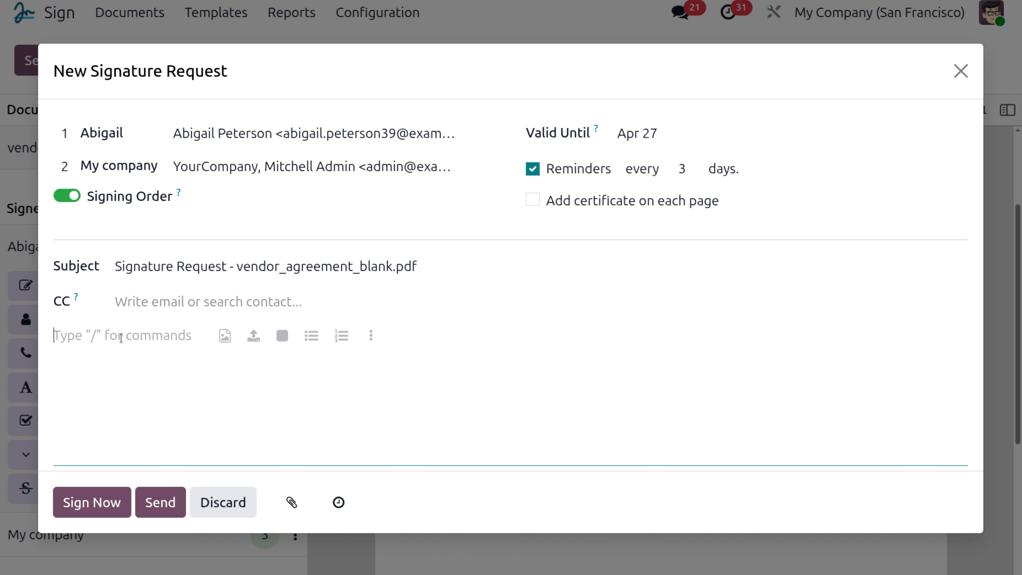
text(please )
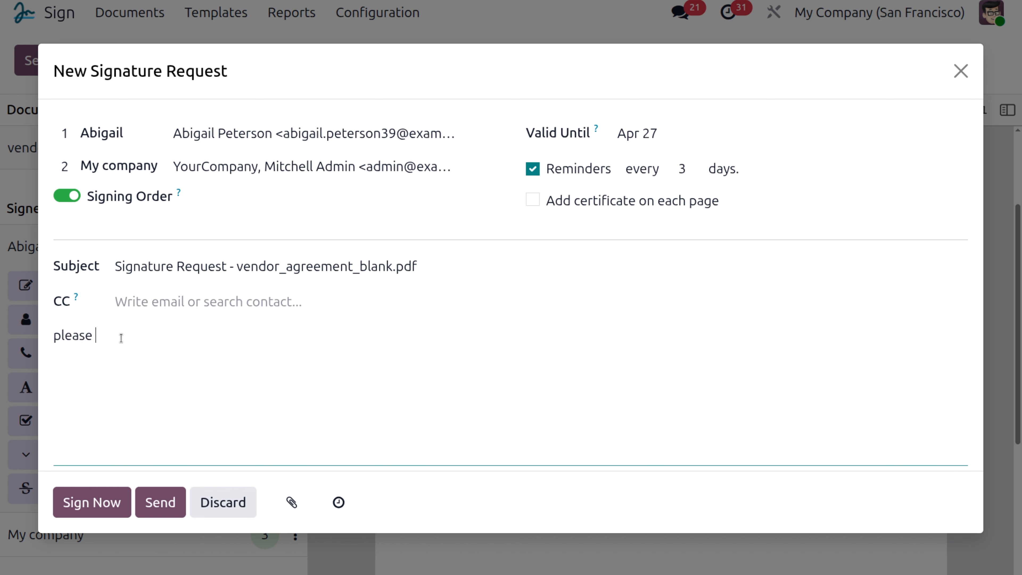
text(check and sign imme)
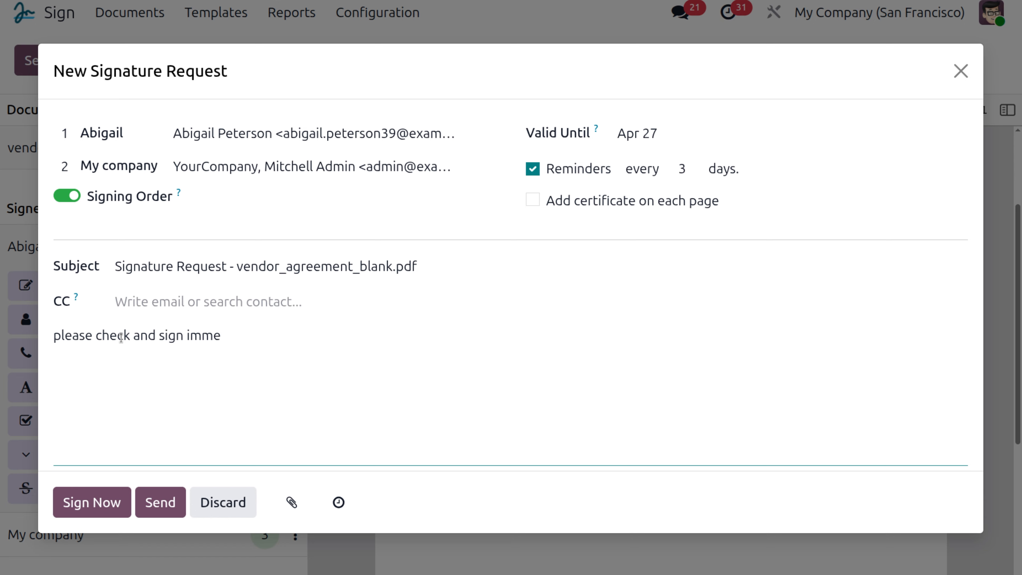
text(adiatly)
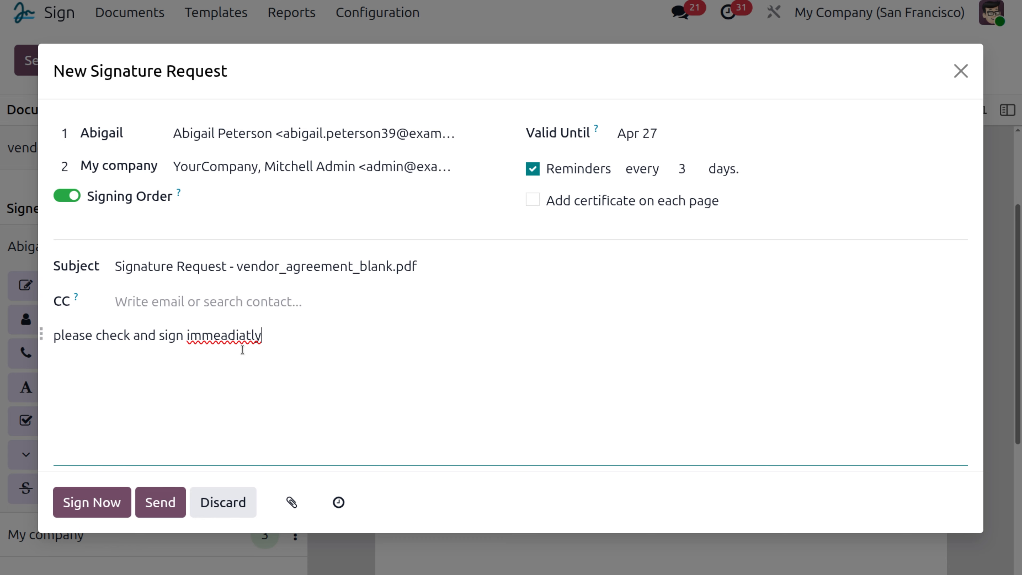
right_click(241, 335)
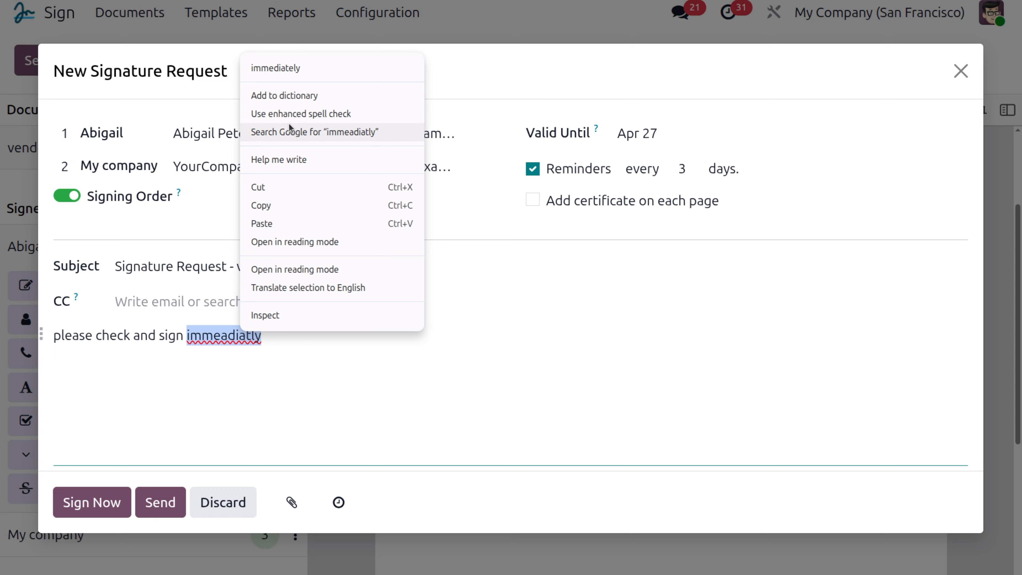
click(289, 69)
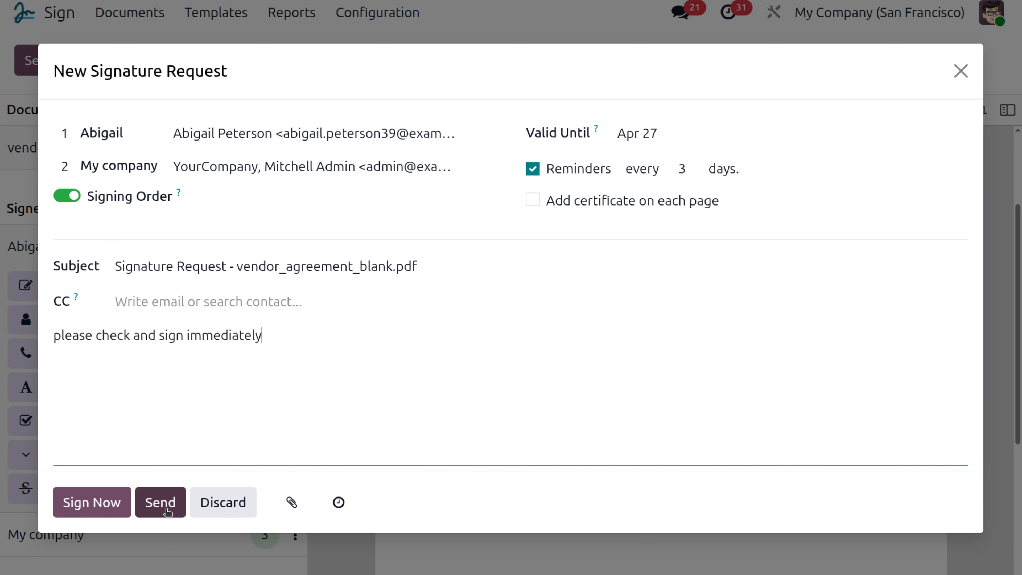
Send the signature request to the signers and sort the resulting document list by status.
click(161, 503)
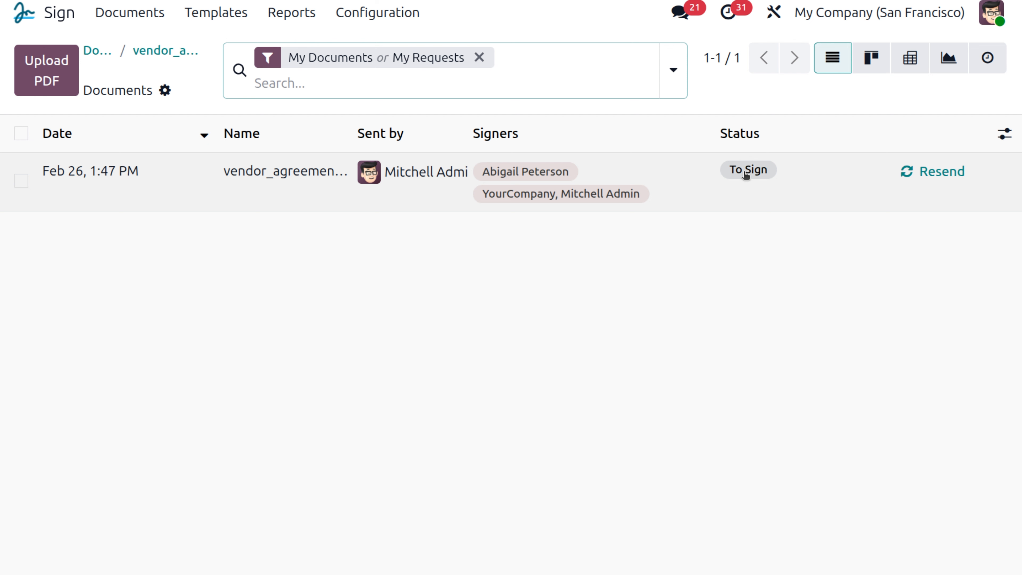
click(741, 131)
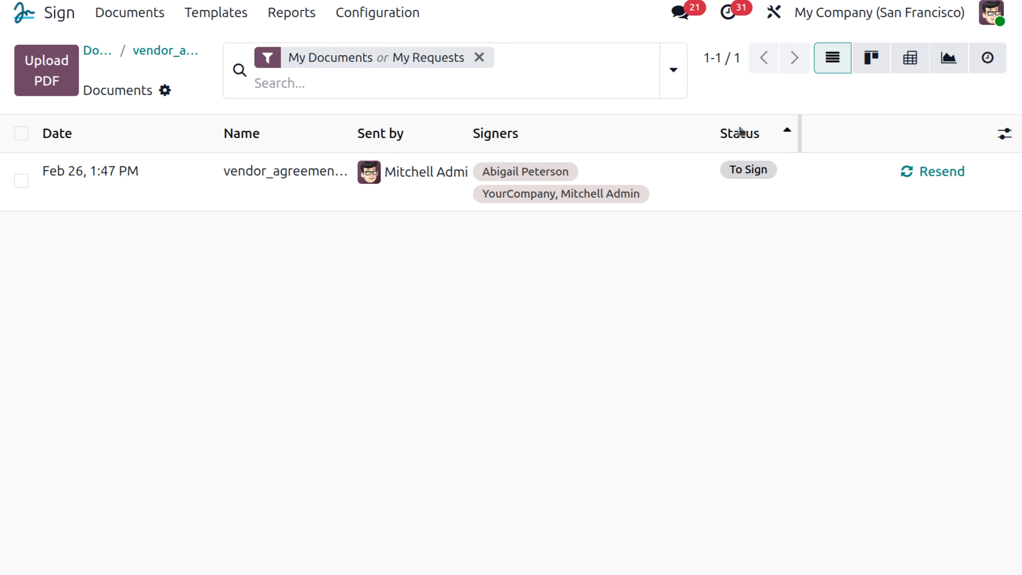